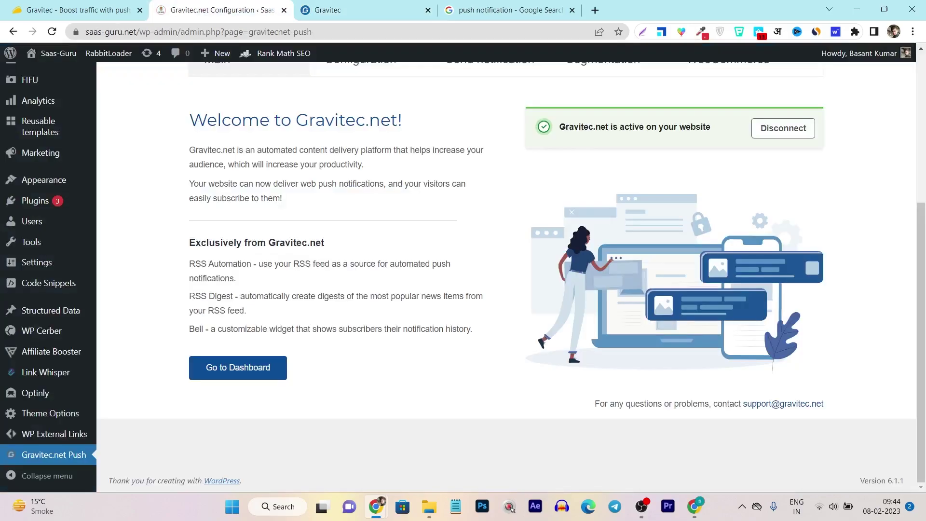
Open the saas-guru.net homepage and check its subscription prompt in the incognito window.
{"action": "left_click", "coordinate": [322, 9]}
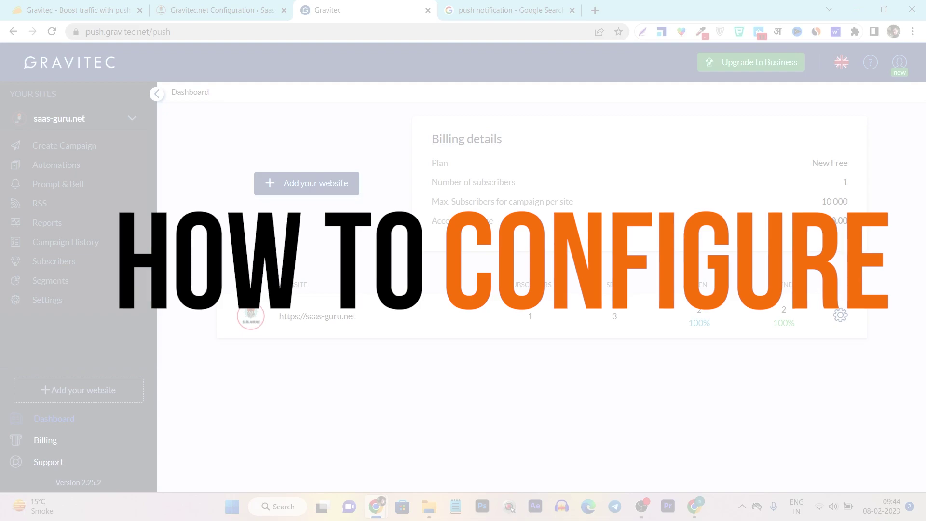
{"action": "left_click", "coordinate": [219, 9]}
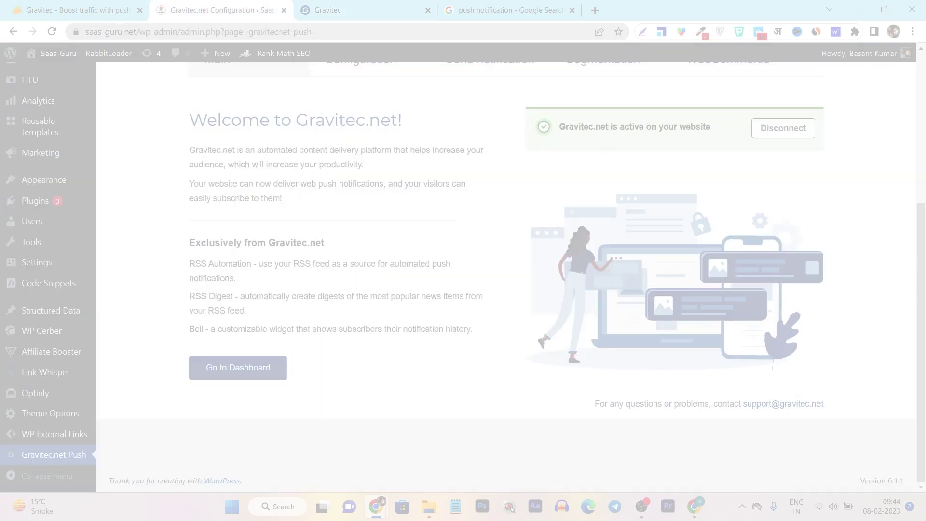
{"action": "left_click", "coordinate": [58, 54]}
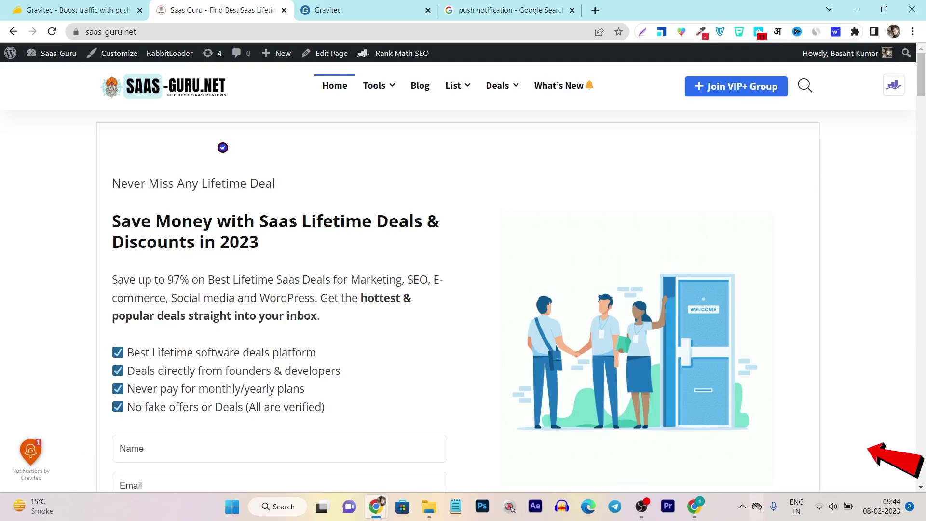
{"action": "mouse_move", "coordinate": [376, 506]}
{"action": "left_click", "coordinate": [504, 446]}
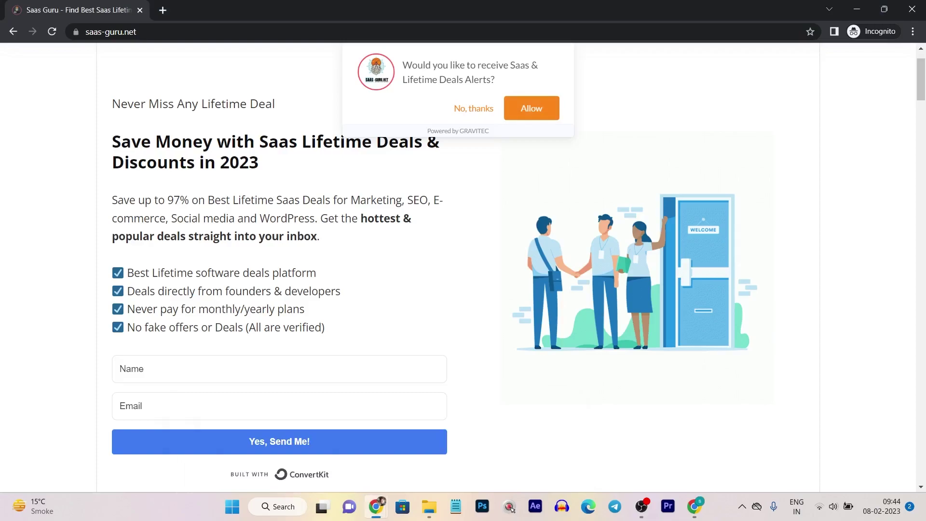
{"action": "left_click", "coordinate": [857, 9]}
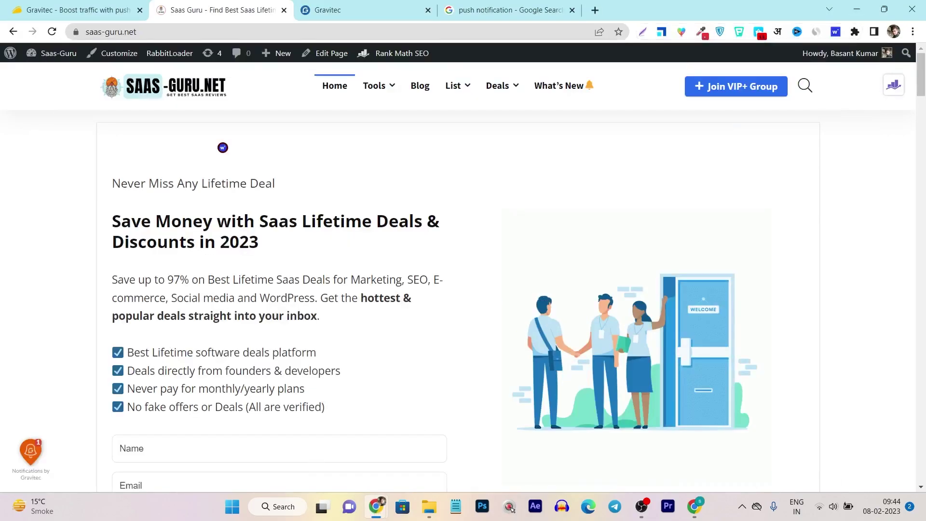
Open the Permission Prompt settings for saas-guru.net in Gravitec and compare the Modal, Toast and Subscription bell appearances, keeping Toast (recommended).
{"action": "key", "text": "ctrl+Tab"}
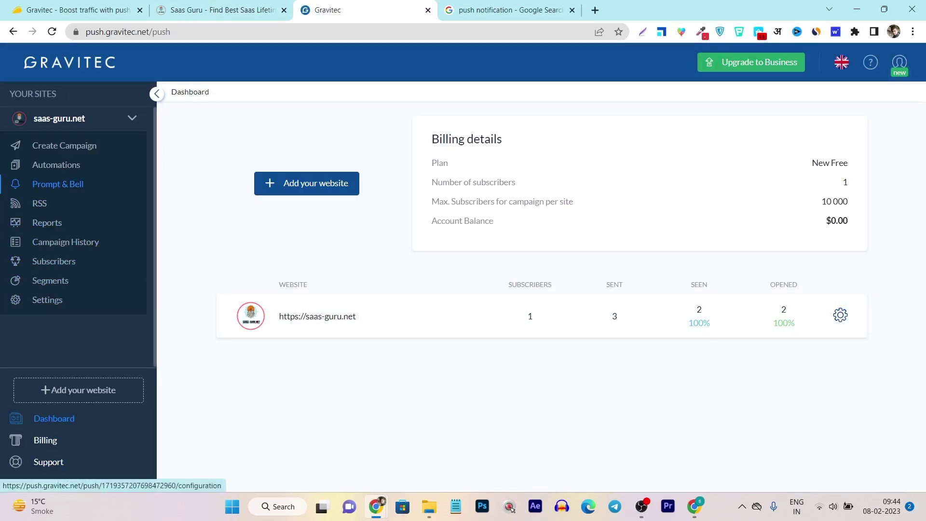
{"action": "left_click", "coordinate": [58, 184]}
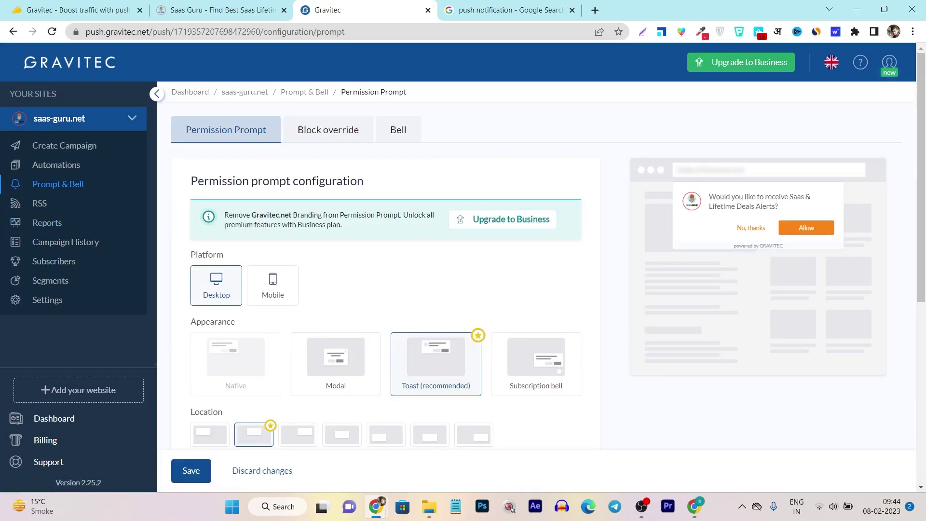
{"action": "scroll", "coordinate": [235, 357], "scroll_direction": "down", "scroll_amount": 3}
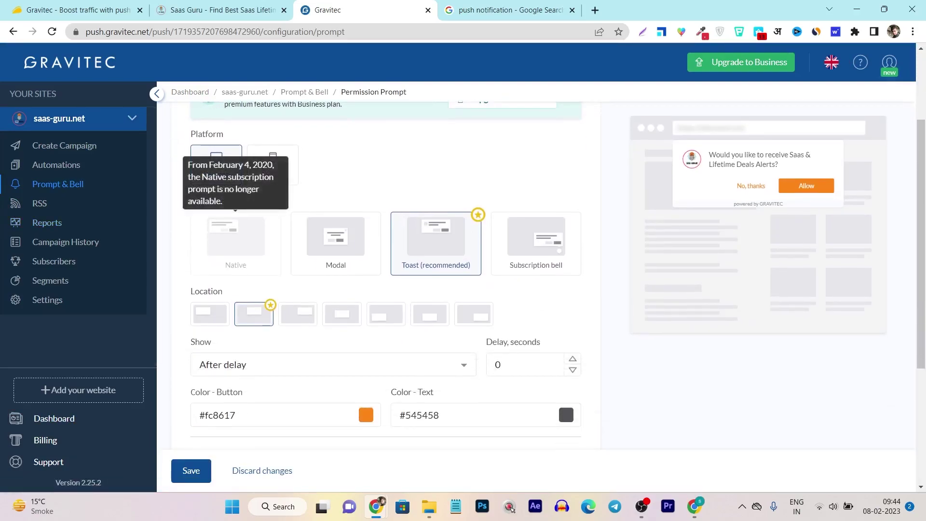
{"action": "left_click", "coordinate": [336, 243]}
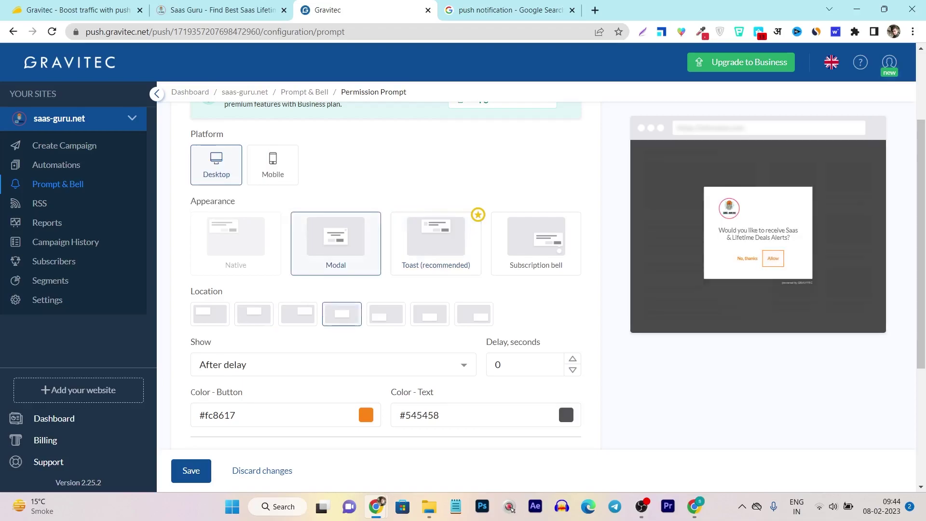
{"action": "left_click", "coordinate": [436, 244]}
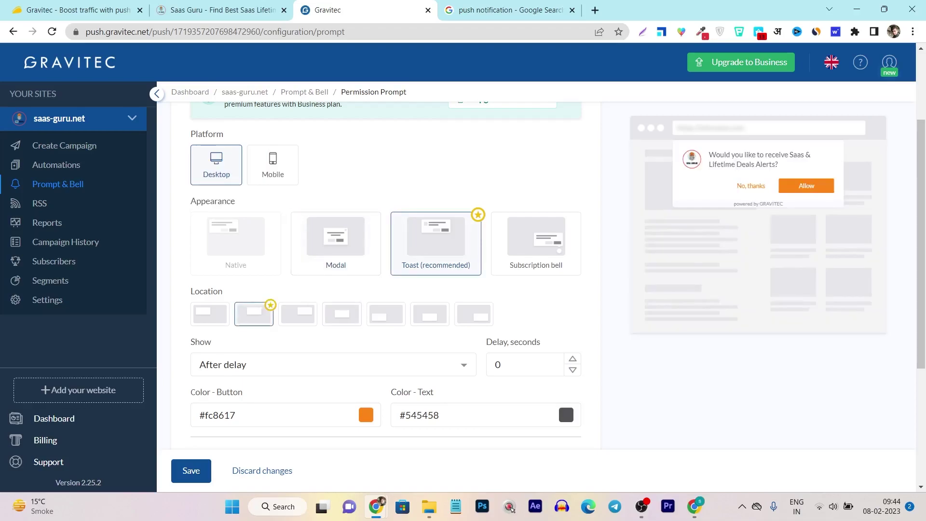
{"action": "left_click", "coordinate": [536, 243]}
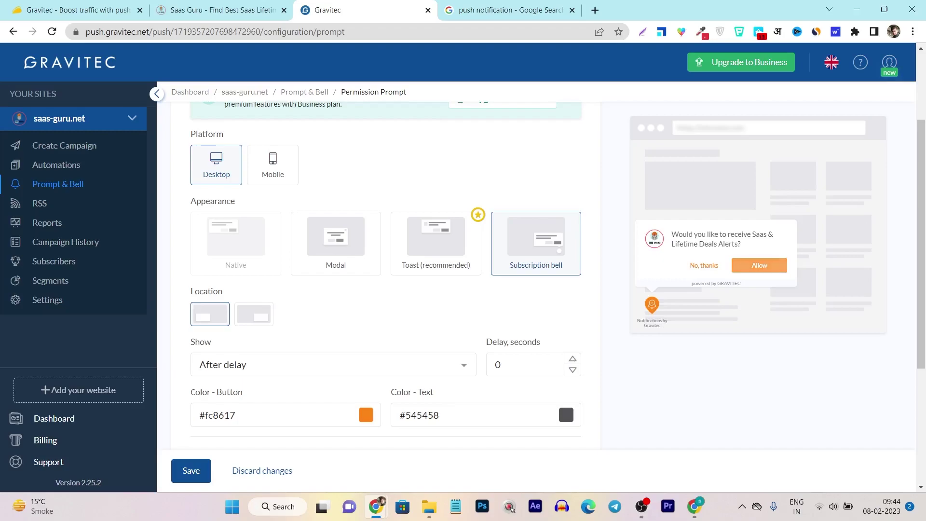
{"action": "left_click", "coordinate": [436, 243]}
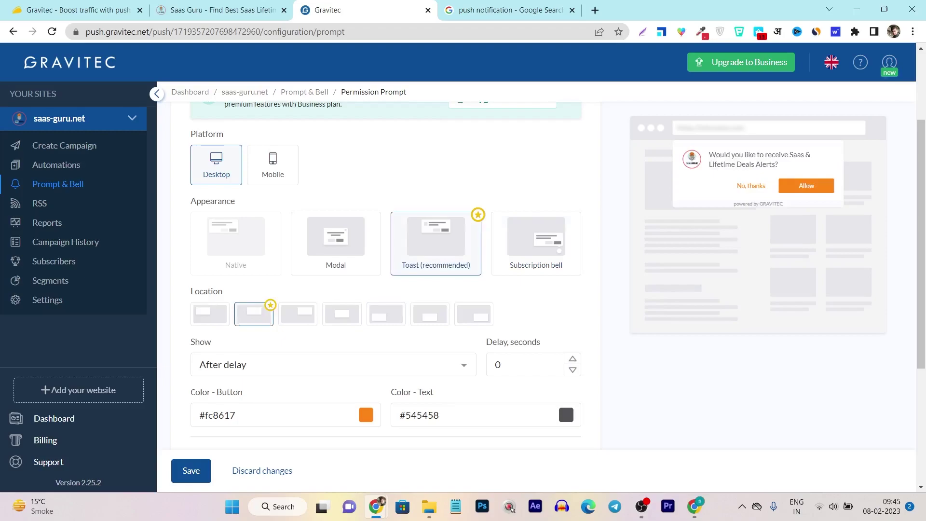
Set the permission prompt's button color to the blue #3917fc and save the prompt configuration.
{"action": "scroll", "coordinate": [385, 270], "scroll_direction": "down", "scroll_amount": 3}
{"action": "left_click", "coordinate": [366, 295]}
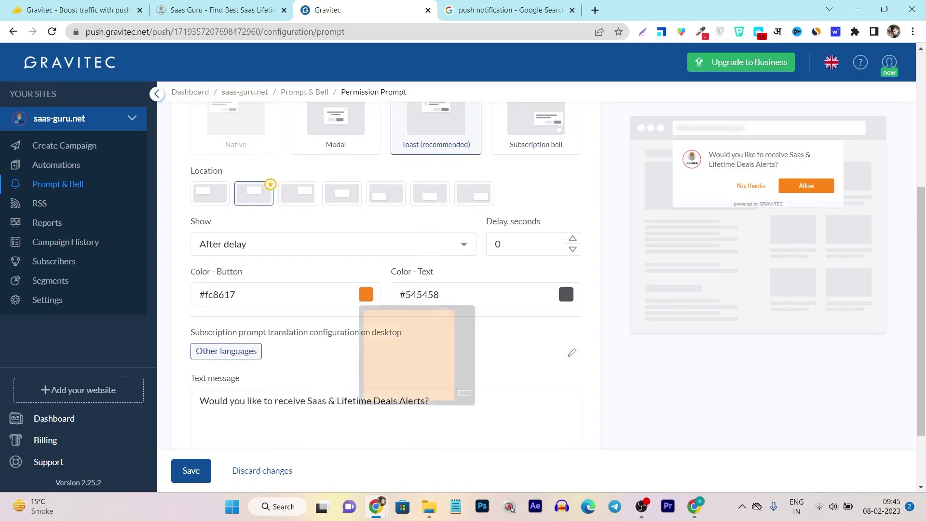
{"action": "left_click_drag", "start_coordinate": [464, 389], "coordinate": [464, 334]}
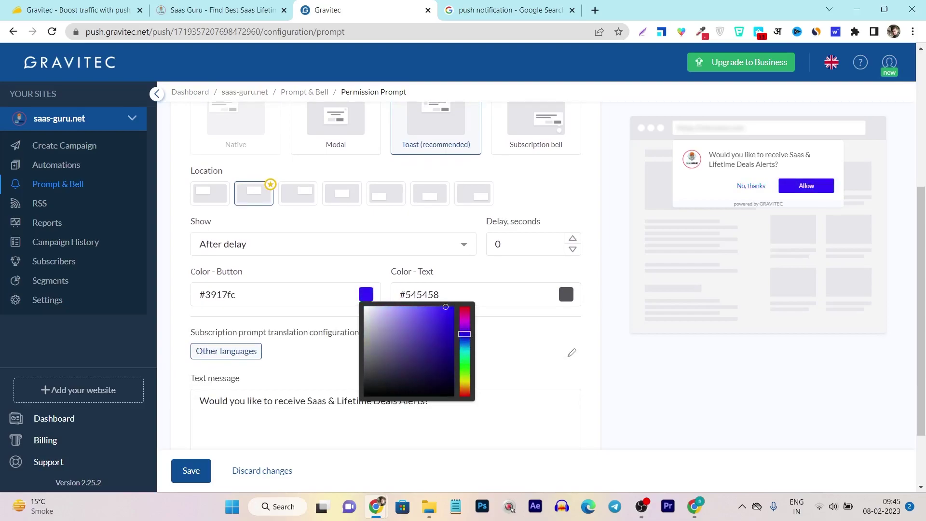
{"action": "left_click", "coordinate": [516, 345]}
{"action": "scroll", "coordinate": [386, 313], "scroll_direction": "down", "scroll_amount": 2}
{"action": "left_click", "coordinate": [227, 317]}
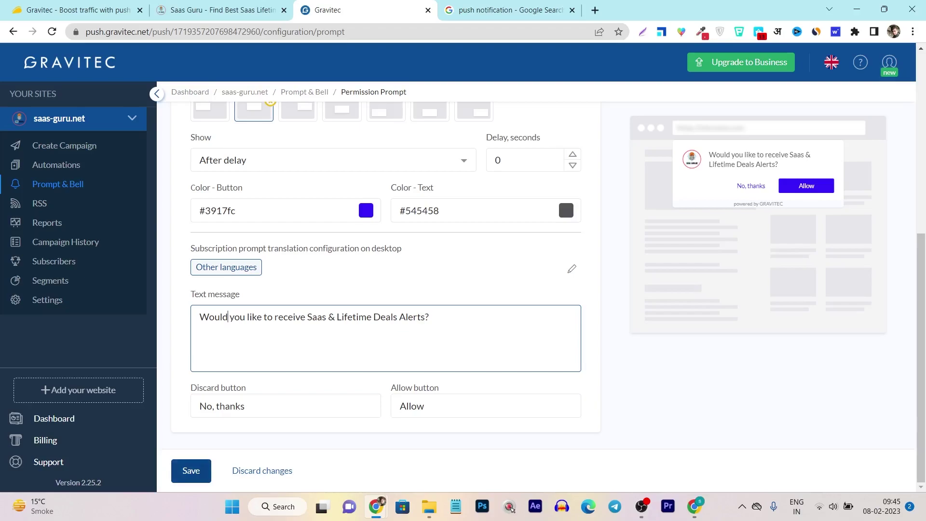
{"action": "left_click", "coordinate": [191, 470]}
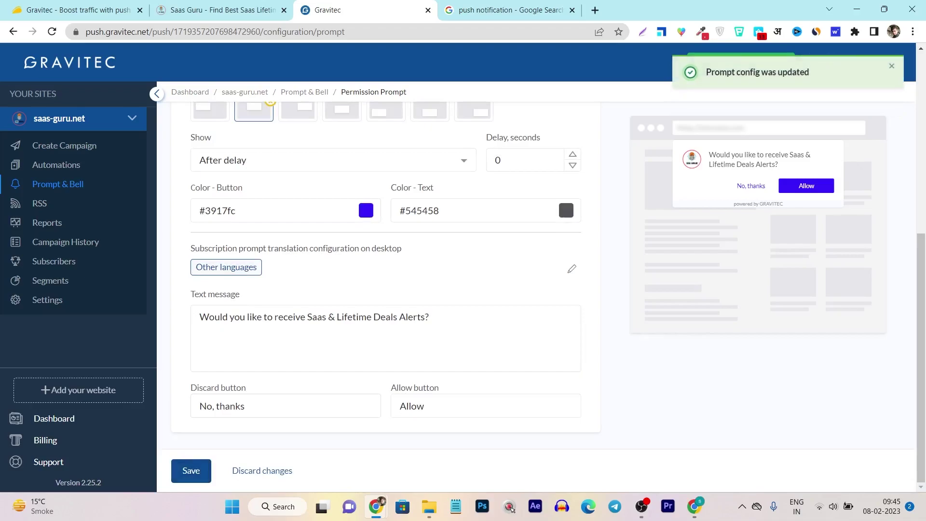
Check the recolored subscription prompt on saas-guru.net in the incognito window.
{"action": "mouse_move", "coordinate": [376, 506]}
{"action": "left_click", "coordinate": [470, 446]}
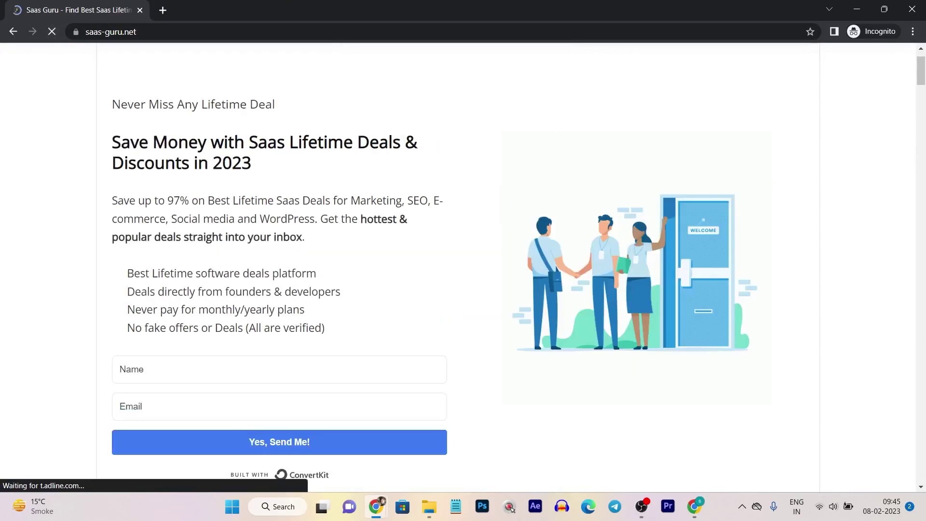
{"action": "scroll", "coordinate": [458, 268], "scroll_direction": "down", "scroll_amount": 2}
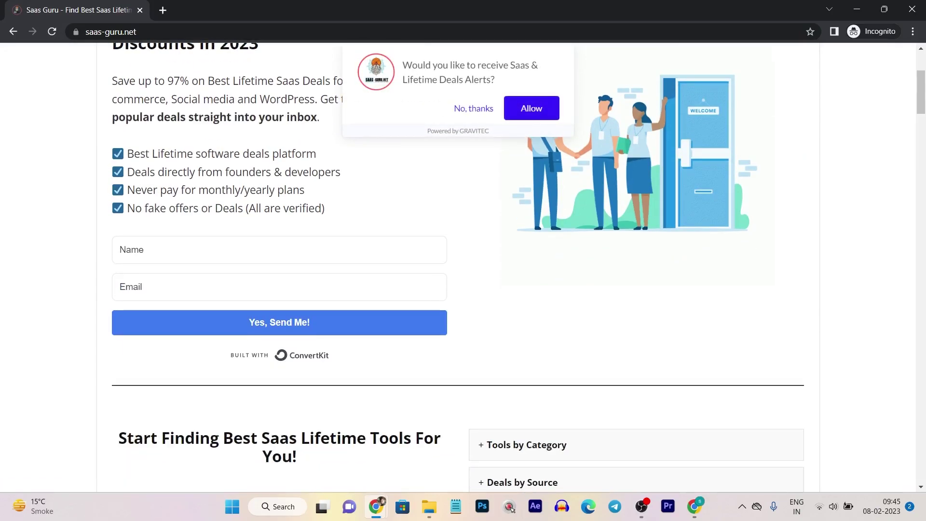
{"action": "left_click", "coordinate": [856, 9]}
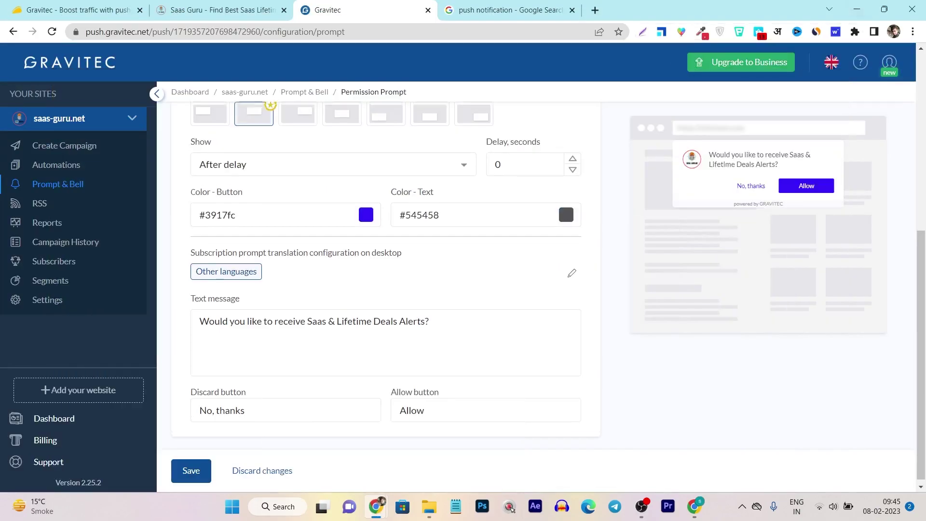
Set the bell widget's location to Lower right corner in the Bell Configurator.
{"action": "scroll", "coordinate": [548, 249], "scroll_direction": "up", "scroll_amount": 5}
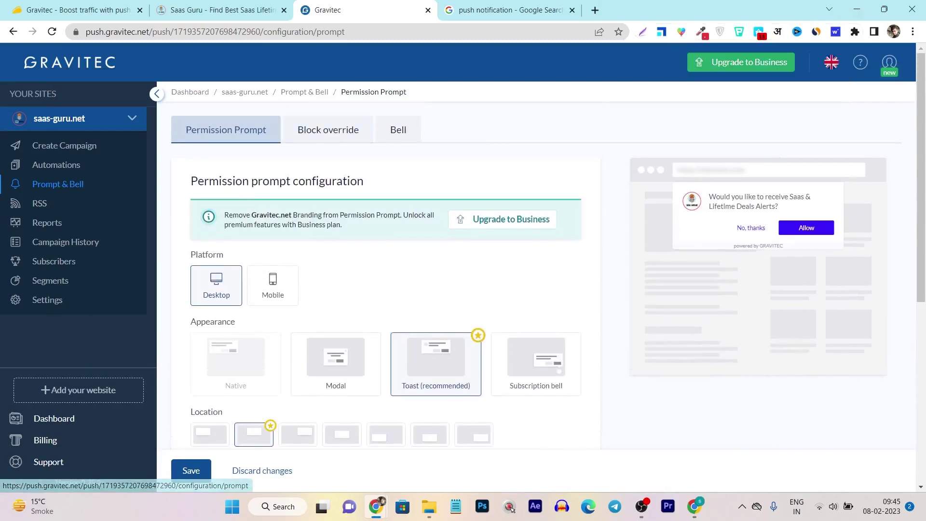
{"action": "left_click", "coordinate": [398, 130]}
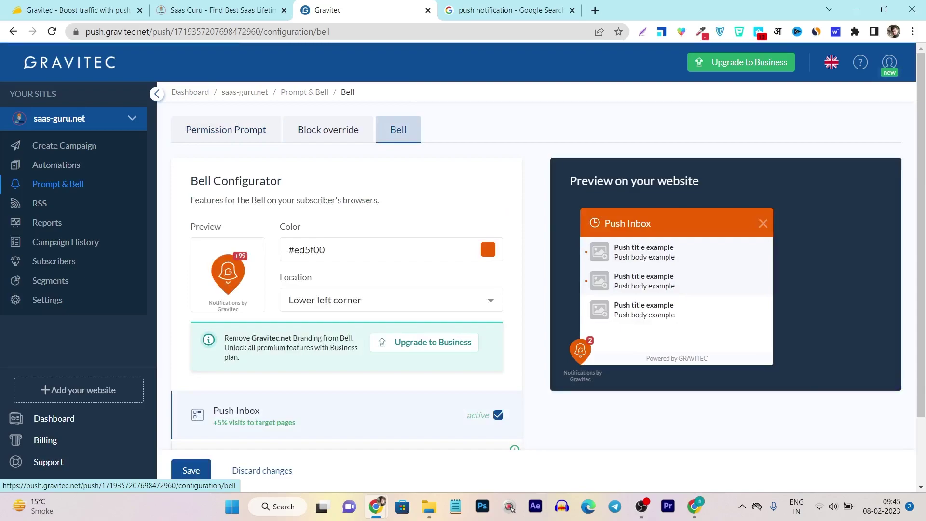
{"action": "left_click", "coordinate": [385, 300]}
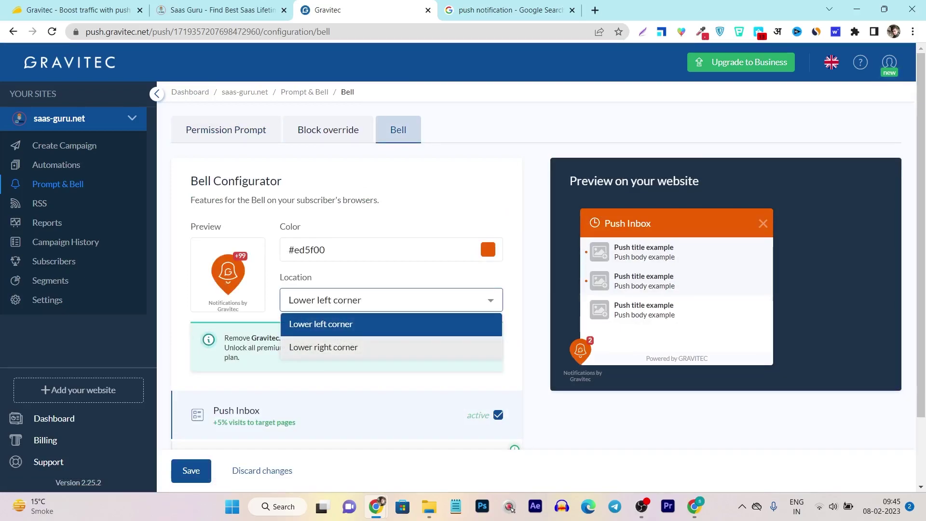
{"action": "left_click", "coordinate": [323, 347]}
Try out the bell's Notification configurator, comparing its preview with the Push Inbox, and deactivate it.
{"action": "scroll", "coordinate": [535, 270], "scroll_direction": "down", "scroll_amount": 2}
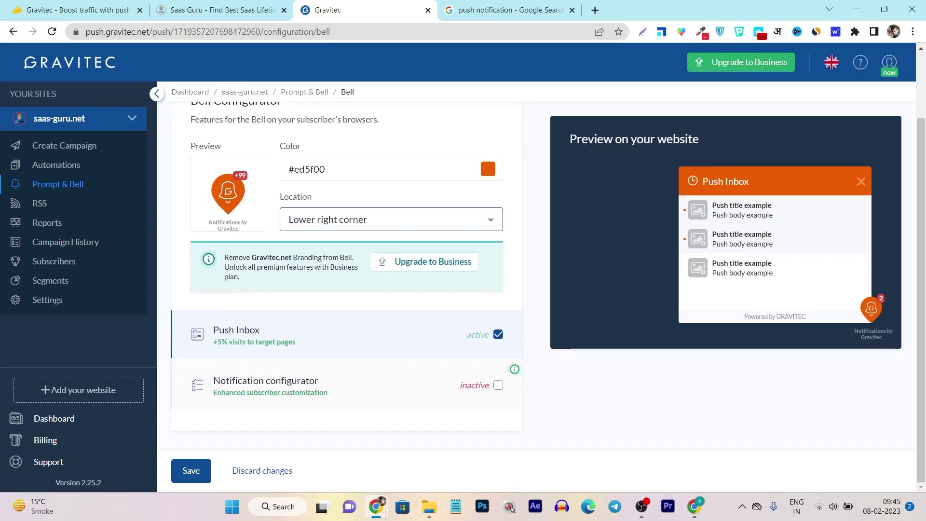
{"action": "left_click", "coordinate": [498, 385]}
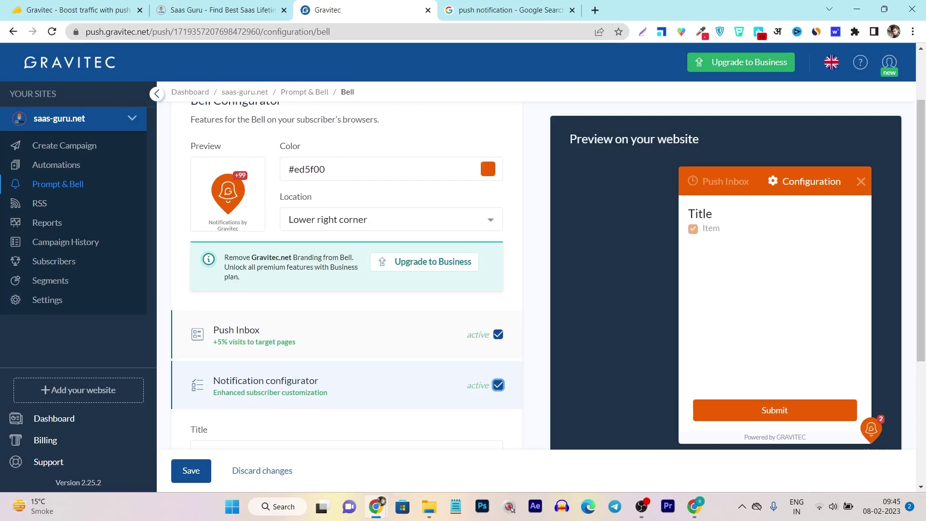
{"action": "left_click", "coordinate": [299, 385]}
{"action": "left_click", "coordinate": [299, 334]}
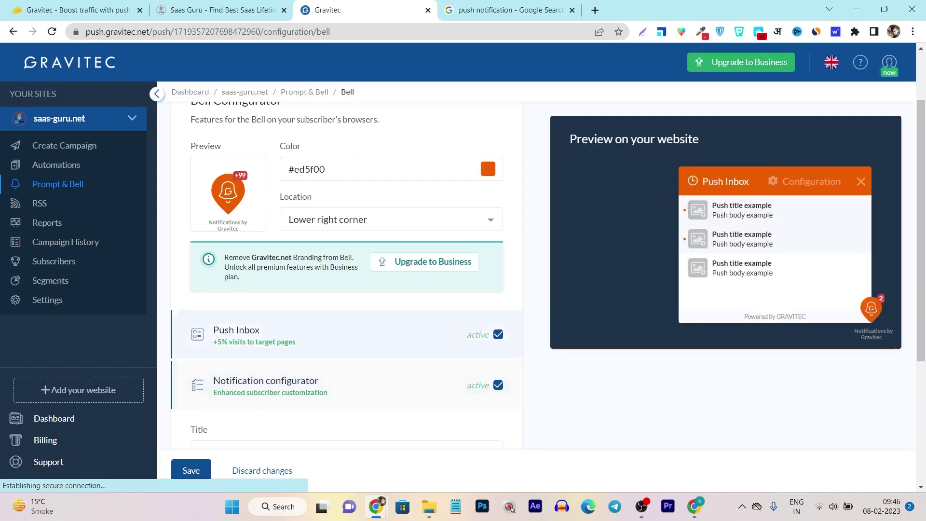
{"action": "left_click", "coordinate": [299, 385]}
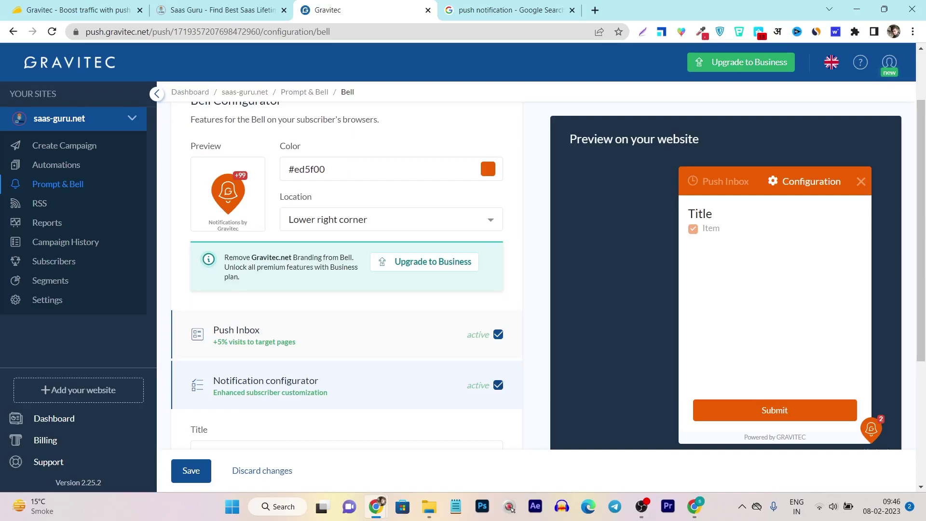
{"action": "left_click", "coordinate": [498, 385]}
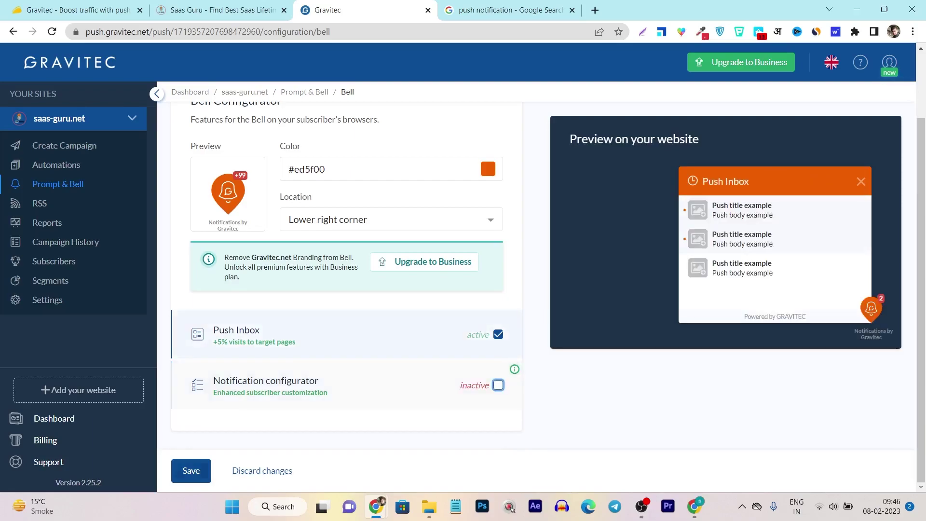
Save the bell configuration and reload the saas-guru.net homepage to check the bell's placement.
{"action": "left_click", "coordinate": [191, 470]}
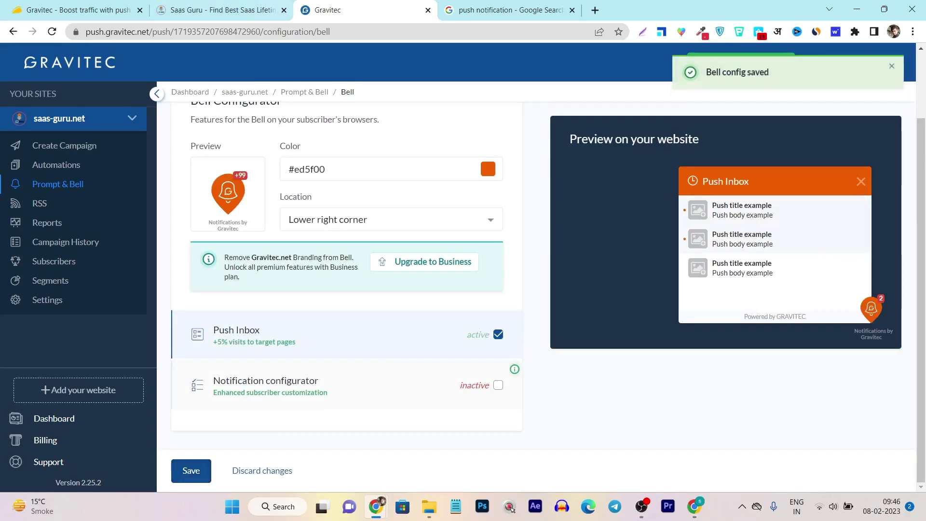
{"action": "left_click", "coordinate": [246, 10]}
{"action": "left_click", "coordinate": [52, 31]}
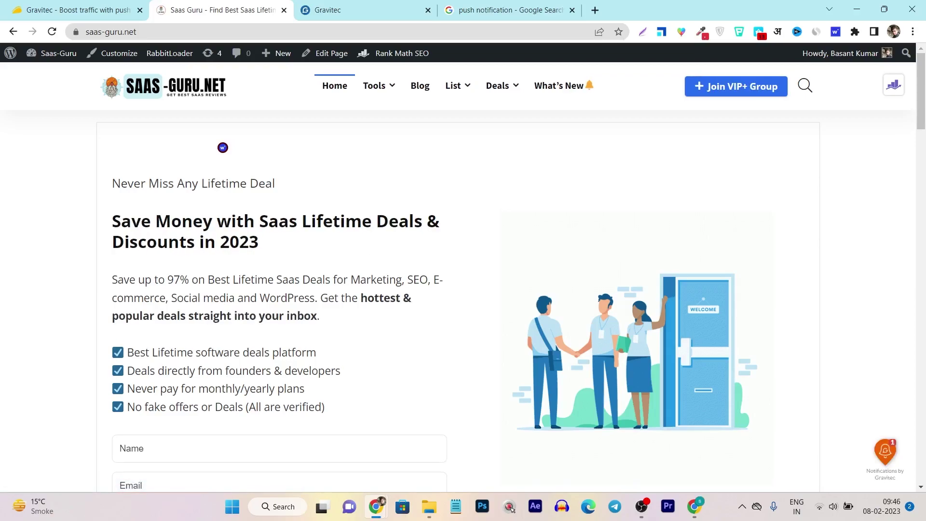
Open the Create Campaign form for saas-guru.net in Gravitec and switch back to the website's homepage.
{"action": "left_click", "coordinate": [338, 10]}
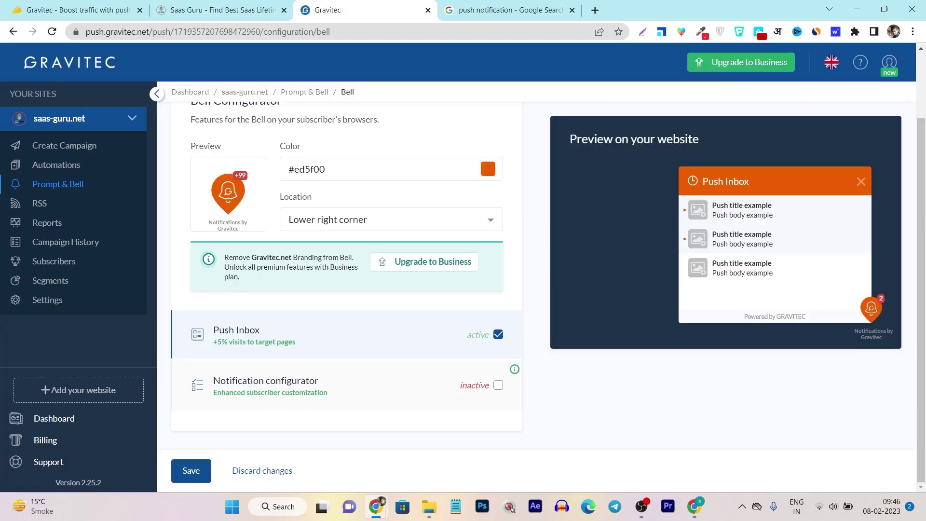
{"action": "scroll", "coordinate": [535, 270], "scroll_direction": "up", "scroll_amount": 2}
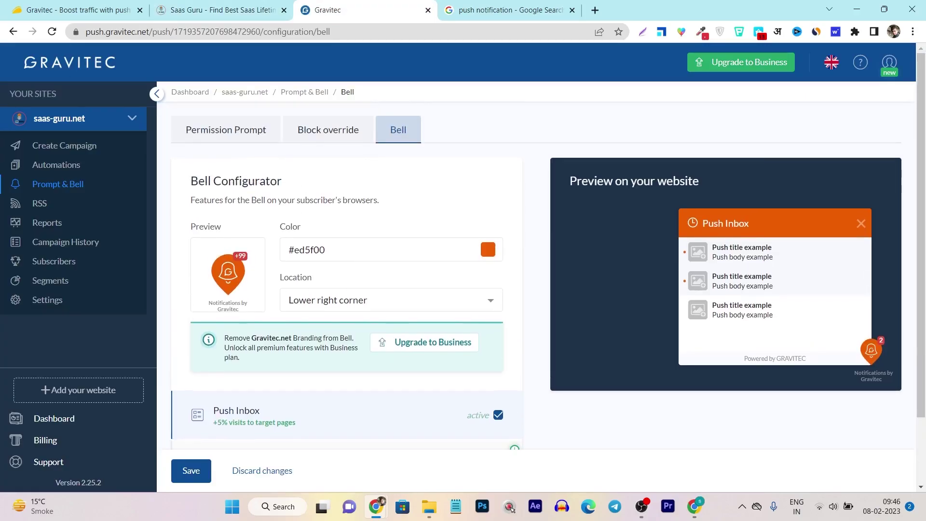
{"action": "left_click", "coordinate": [64, 145]}
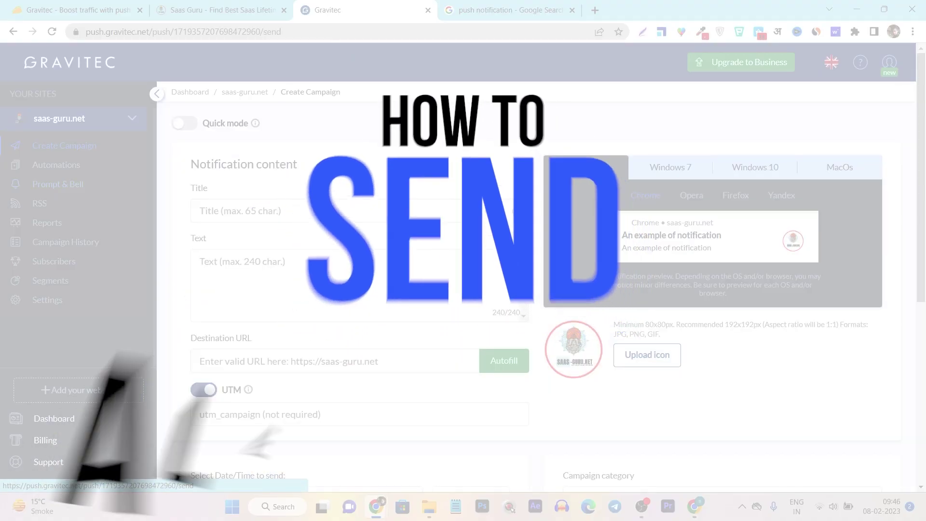
{"action": "left_click", "coordinate": [221, 10]}
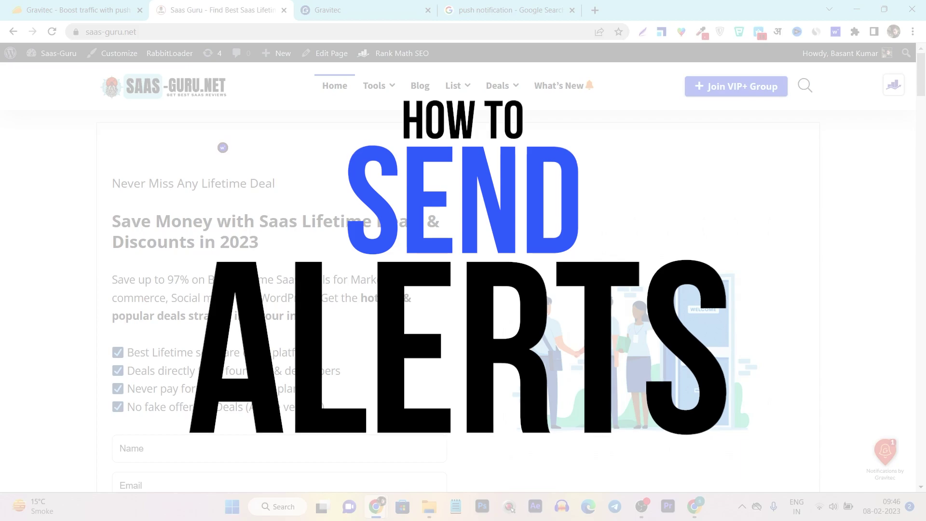
{"action": "key", "text": "ctrl+Tab"}
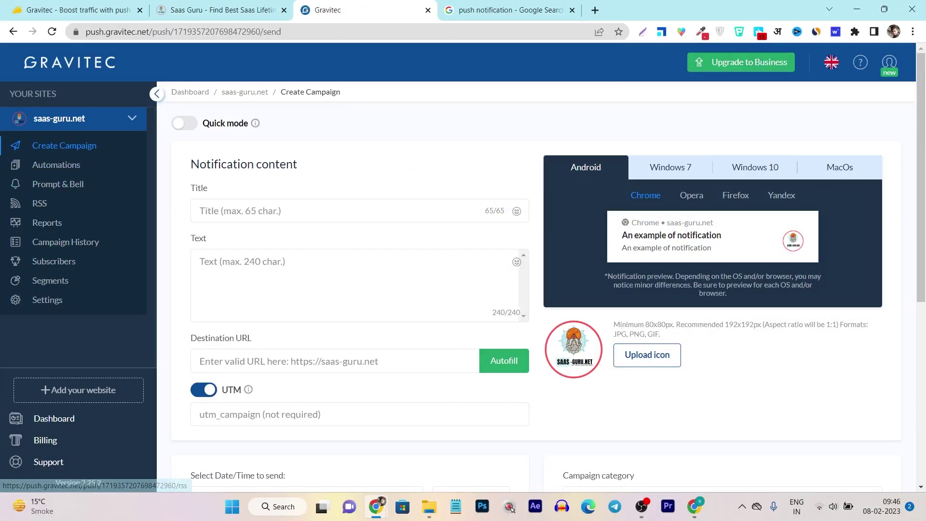
{"action": "left_click", "coordinate": [217, 10]}
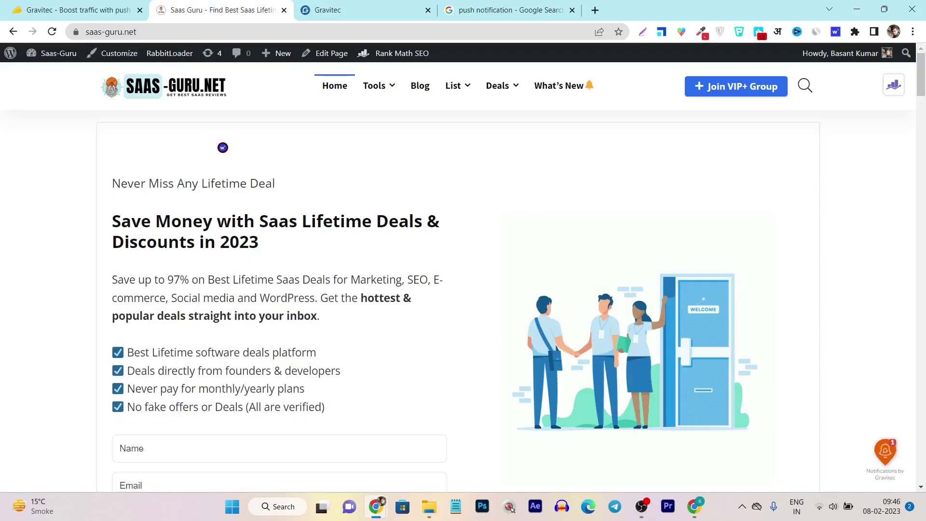
Open the Gravitec.net Push plugin page in the WordPress admin dashboard of saas-guru.net.
{"action": "left_click", "coordinate": [46, 74]}
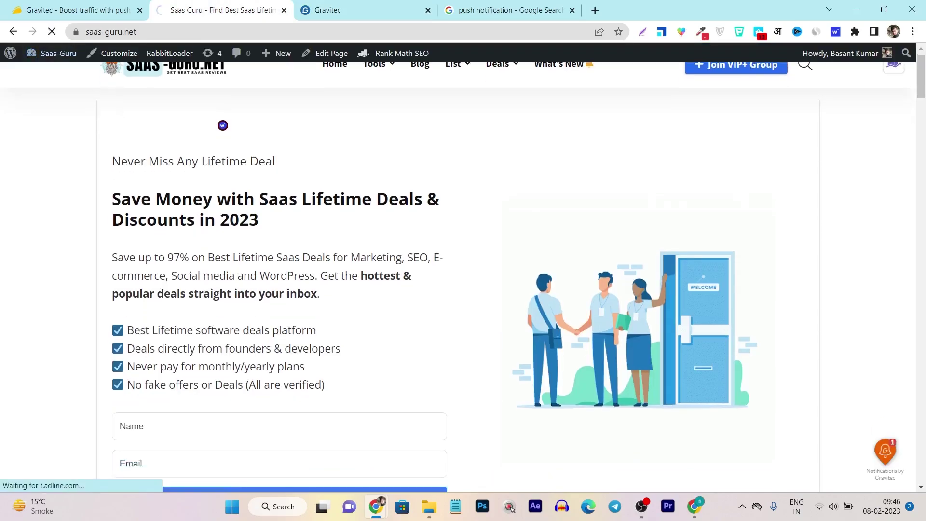
{"action": "scroll", "coordinate": [49, 338], "scroll_direction": "down", "scroll_amount": 5}
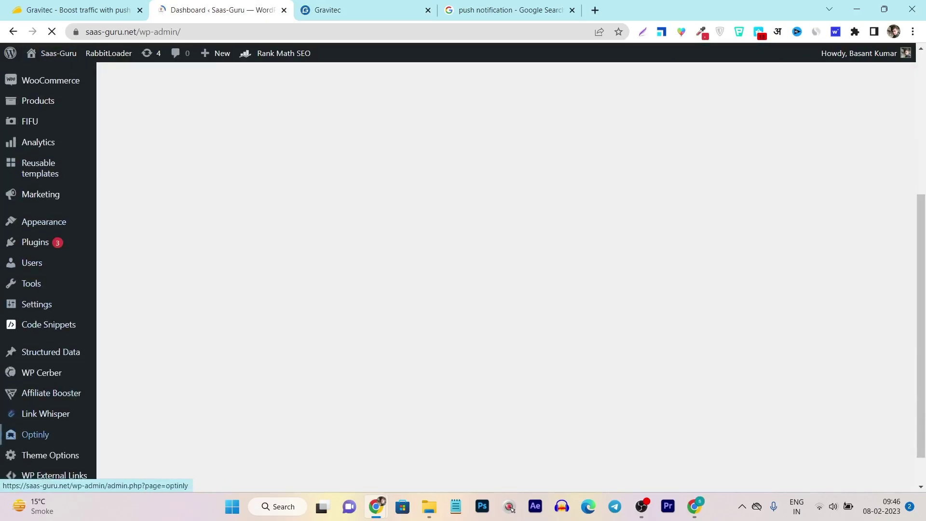
{"action": "left_click", "coordinate": [53, 454]}
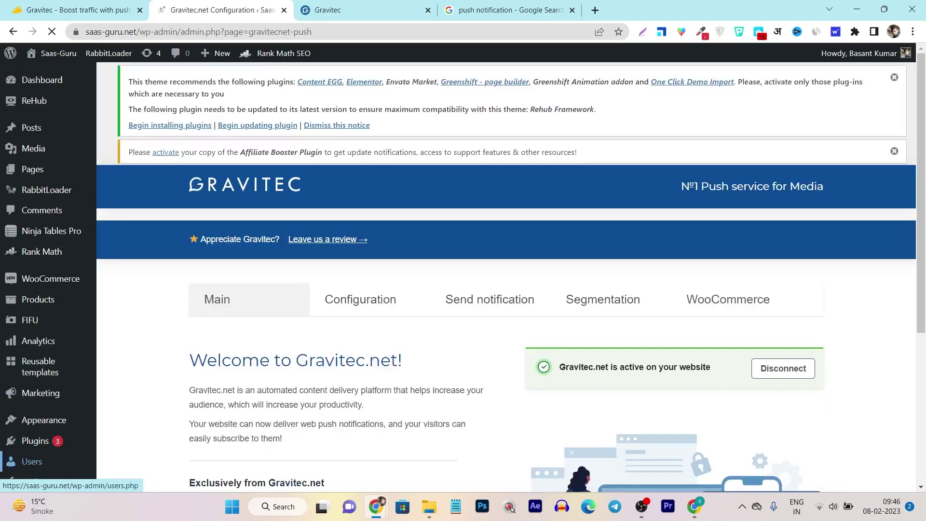
Enable automatic push notifications for new posts and the post's featured image as notification icon, save, and reopen the plugin configuration.
{"action": "left_click", "coordinate": [360, 299]}
{"action": "scroll", "coordinate": [360, 309], "scroll_direction": "down", "scroll_amount": 1}
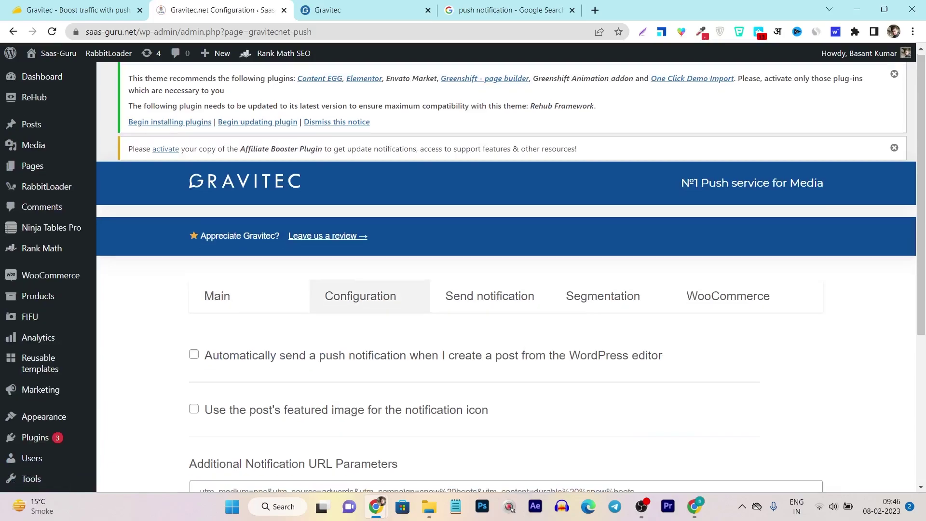
{"action": "scroll", "coordinate": [506, 270], "scroll_direction": "down", "scroll_amount": 2}
{"action": "left_click", "coordinate": [194, 237]}
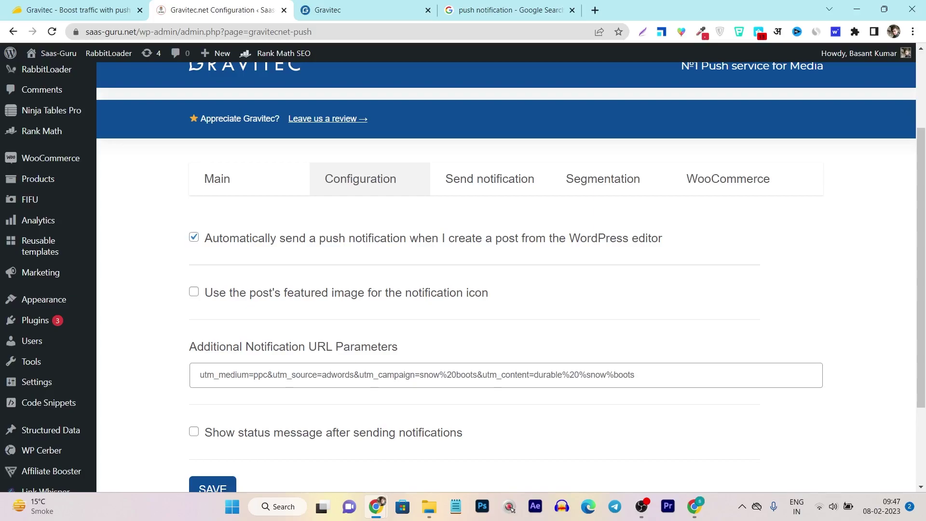
{"action": "left_click", "coordinate": [194, 291]}
{"action": "scroll", "coordinate": [506, 275], "scroll_direction": "down", "scroll_amount": 3}
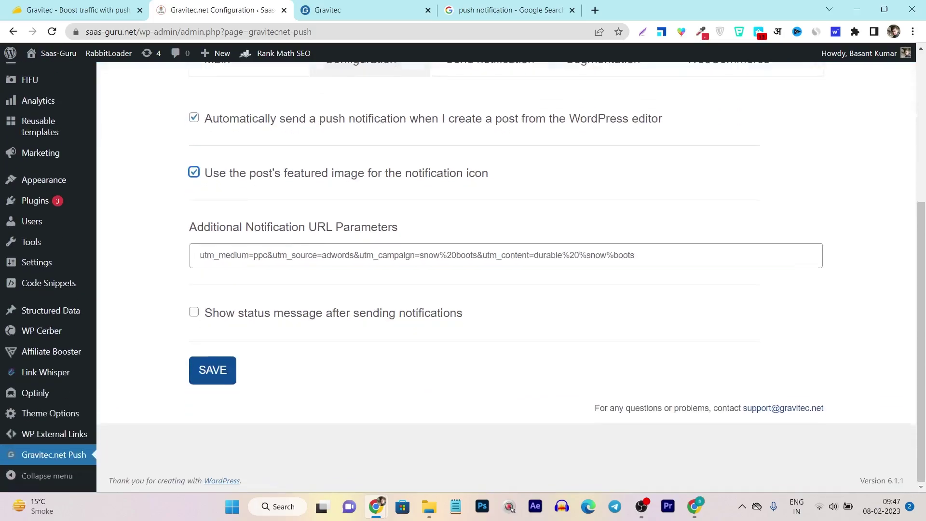
{"action": "left_click", "coordinate": [213, 370]}
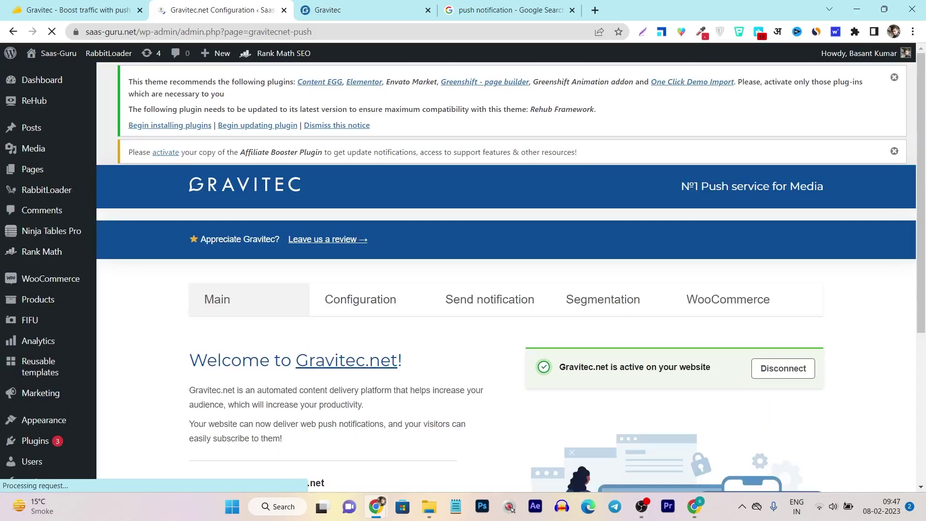
{"action": "left_click", "coordinate": [361, 299]}
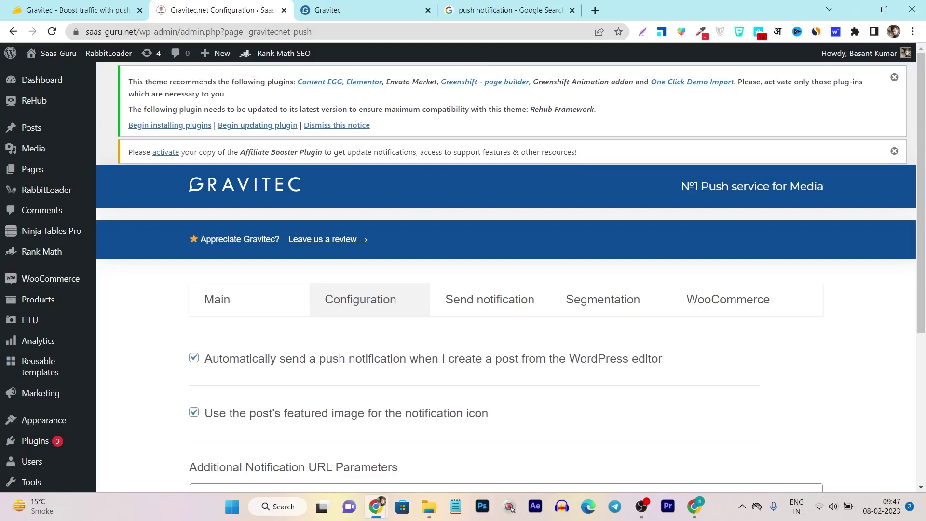
Examine the plugin's Send notification form with its title, message and target URL fields.
{"action": "left_click", "coordinate": [490, 299]}
{"action": "scroll", "coordinate": [490, 294], "scroll_direction": "down", "scroll_amount": 2}
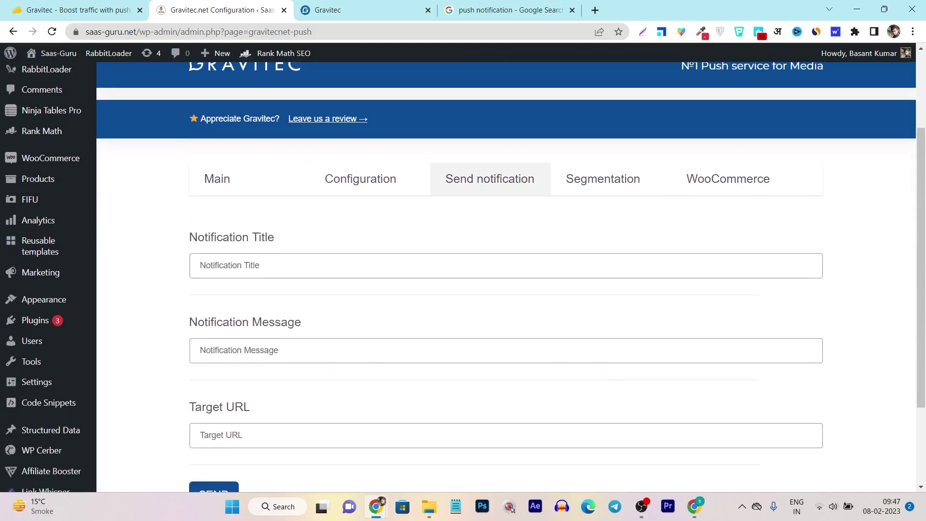
{"action": "left_click", "coordinate": [482, 266]}
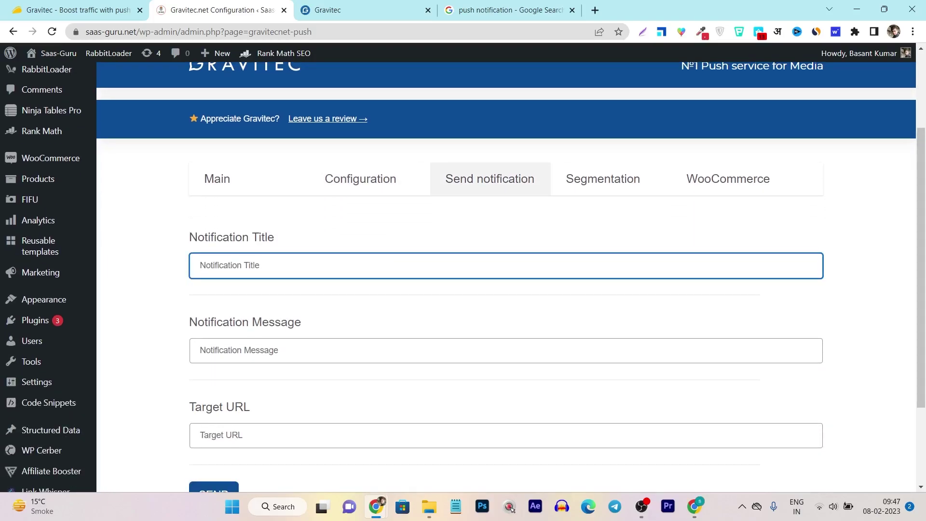
{"action": "left_click", "coordinate": [482, 351]}
{"action": "left_click", "coordinate": [482, 435]}
{"action": "scroll", "coordinate": [506, 270], "scroll_direction": "down", "scroll_amount": 3}
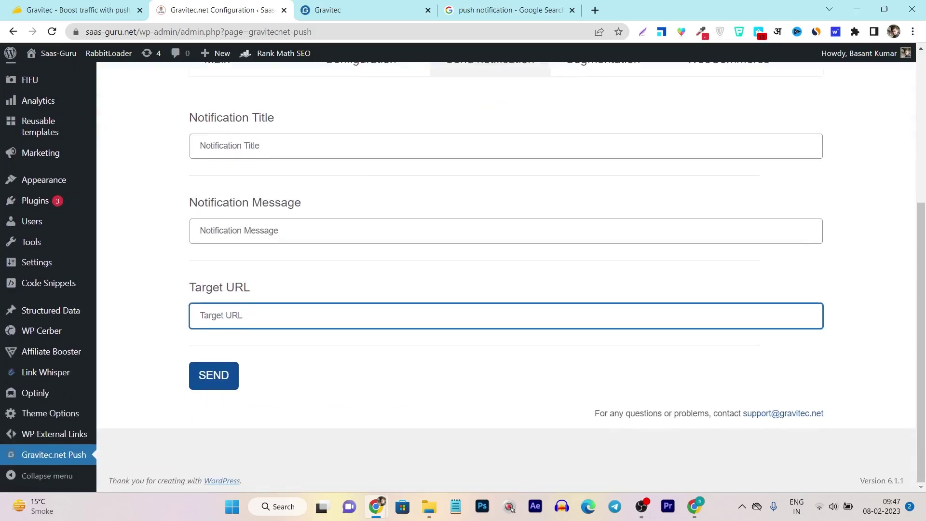
{"action": "scroll", "coordinate": [506, 270], "scroll_direction": "up", "scroll_amount": 3}
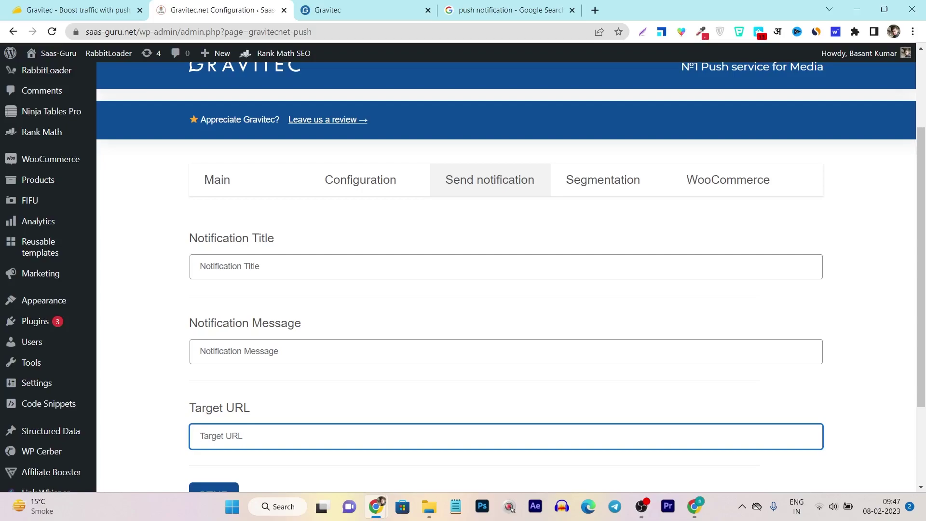
Review the plugin's Segmentation settings and the WooCommerce notification options for abandoned cart, new product, price drop and sale price.
{"action": "left_click", "coordinate": [603, 179]}
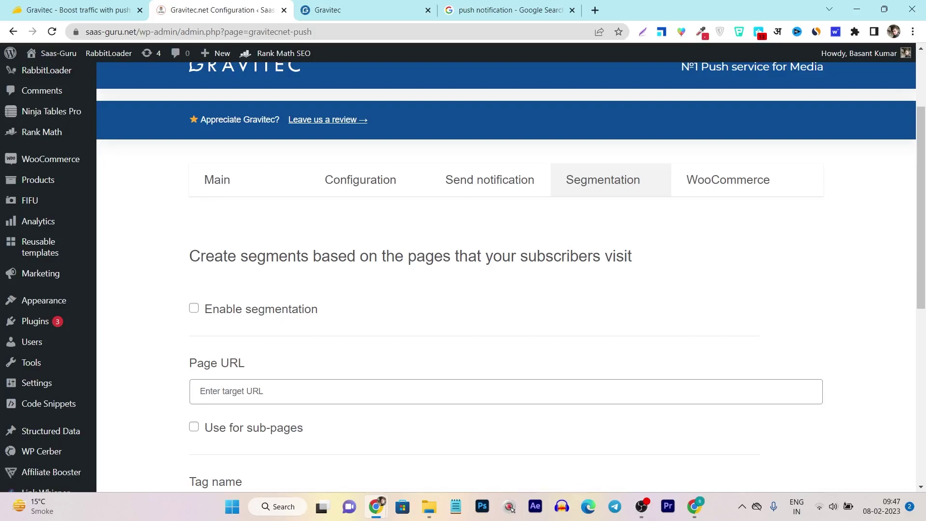
{"action": "left_click", "coordinate": [727, 180]}
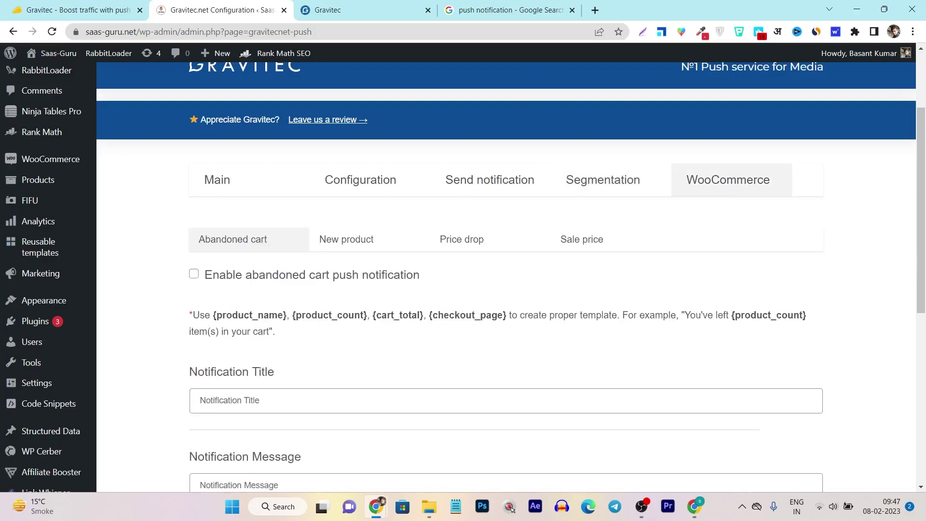
{"action": "scroll", "coordinate": [507, 289], "scroll_direction": "down", "scroll_amount": 1}
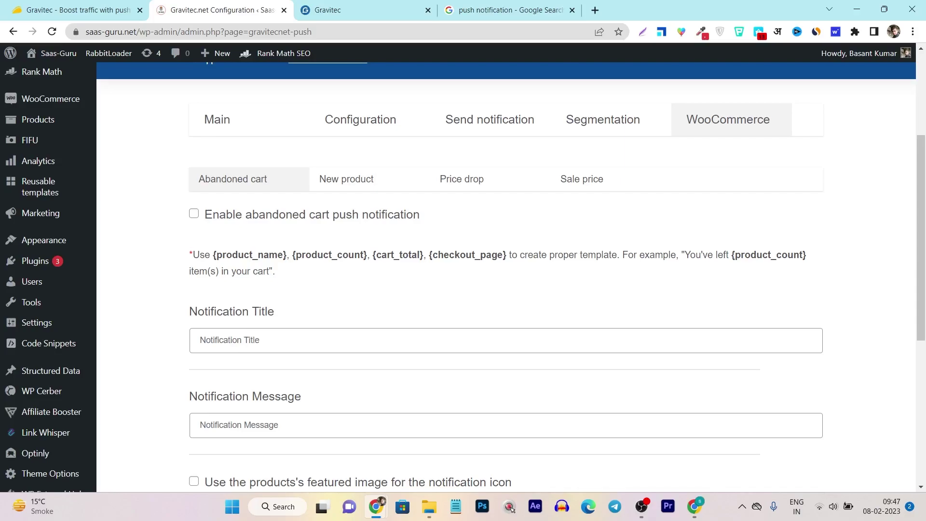
{"action": "left_click", "coordinate": [347, 179]}
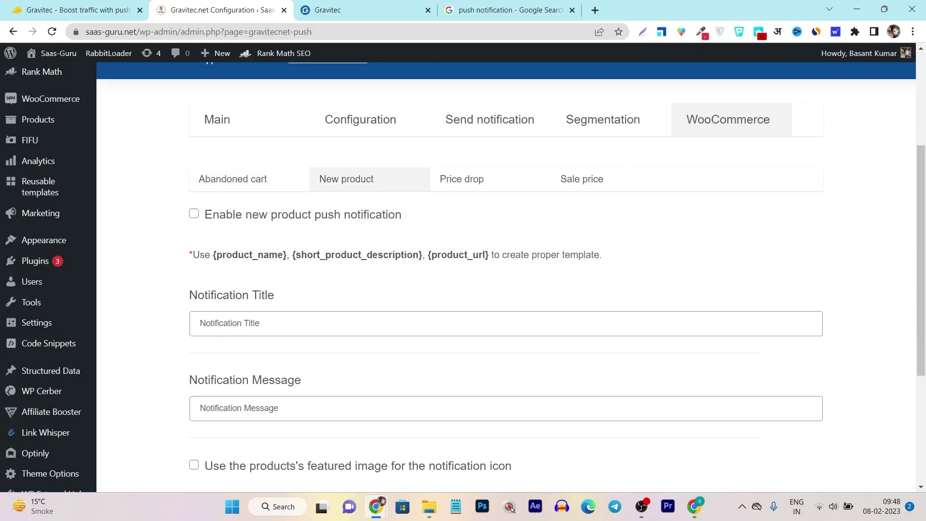
{"action": "left_click", "coordinate": [461, 178]}
{"action": "left_click", "coordinate": [582, 179]}
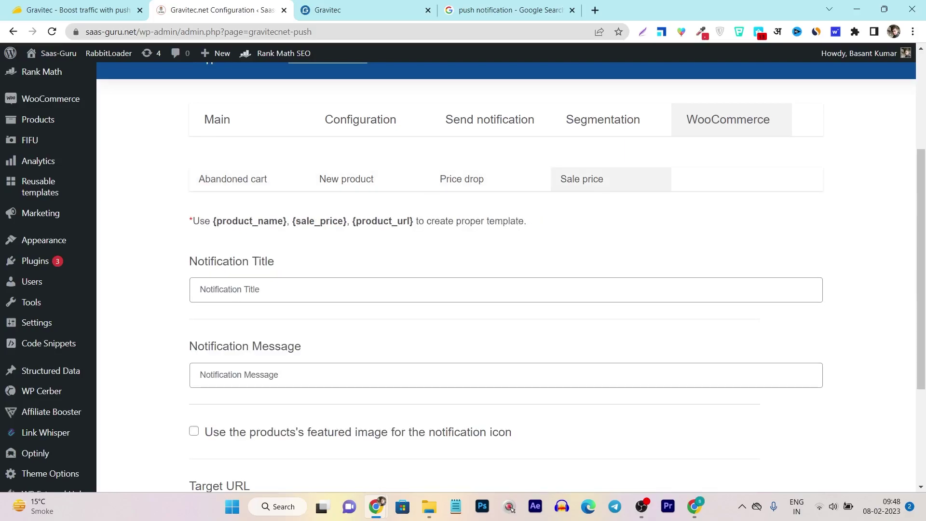
{"action": "scroll", "coordinate": [506, 290], "scroll_direction": "down", "scroll_amount": 3}
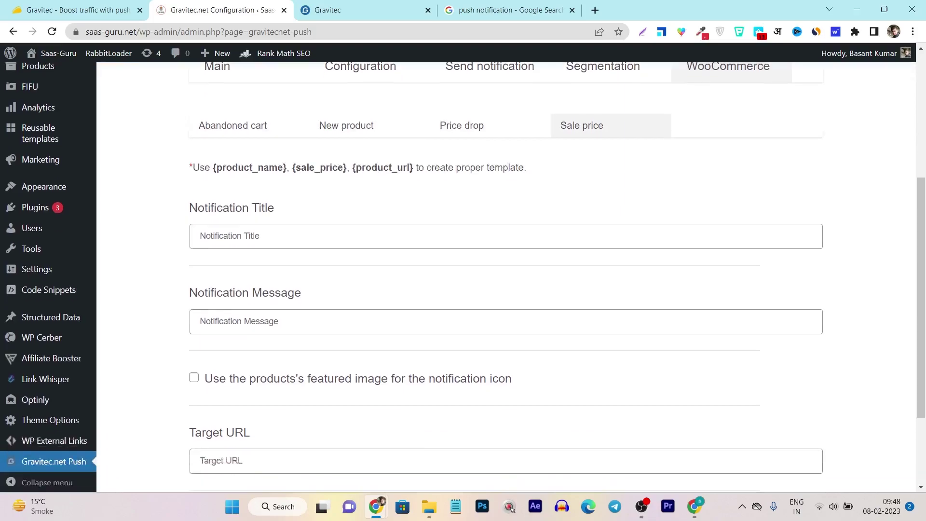
{"action": "scroll", "coordinate": [506, 290], "scroll_direction": "up", "scroll_amount": 5}
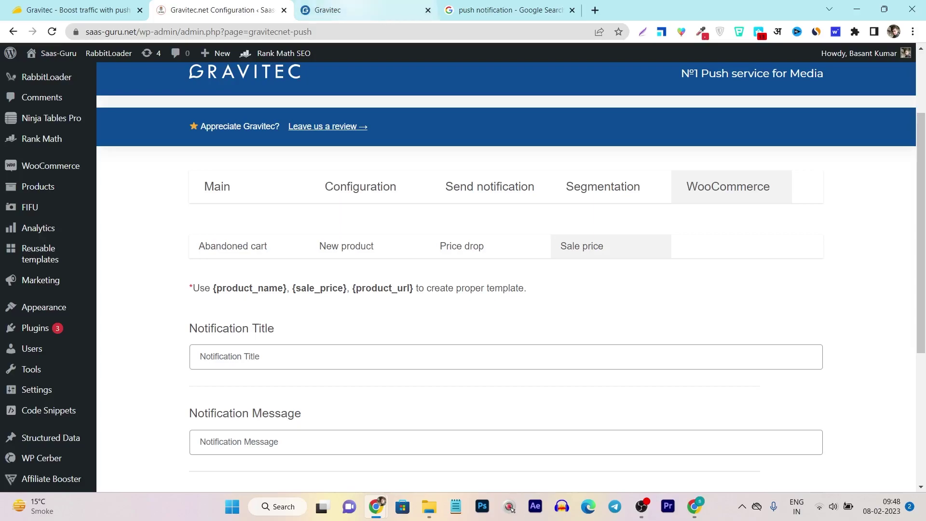
Return to Gravitec's Create Campaign form and examine its title, text, destination URL and delivery settings.
{"action": "left_click", "coordinate": [338, 10]}
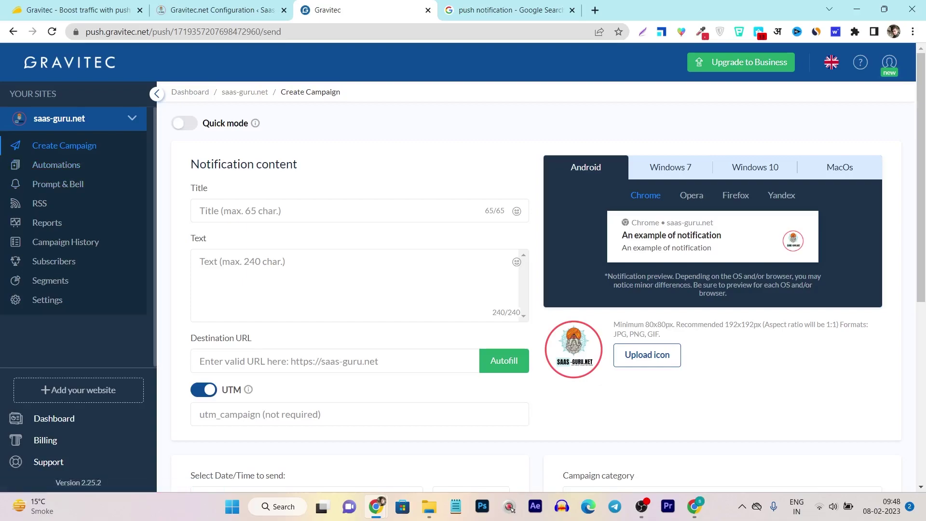
{"action": "left_click", "coordinate": [200, 210]}
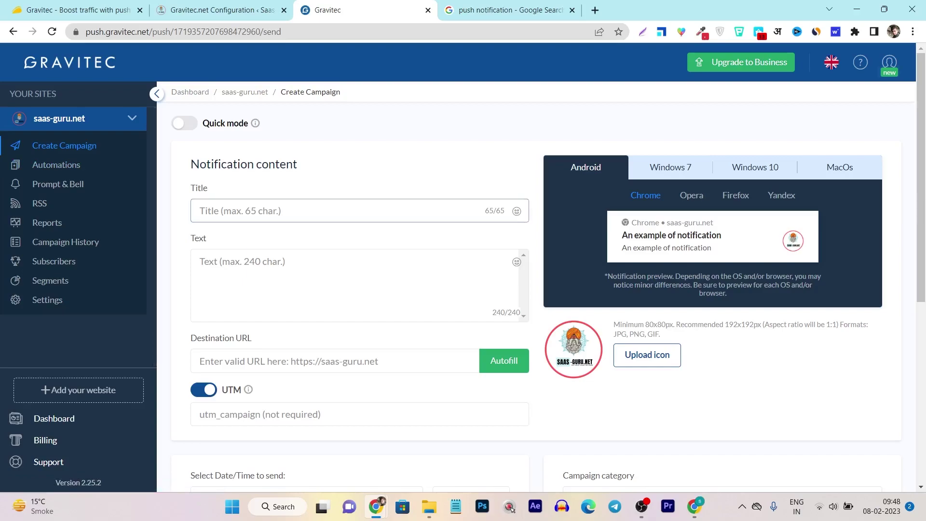
{"action": "left_click", "coordinate": [200, 261]}
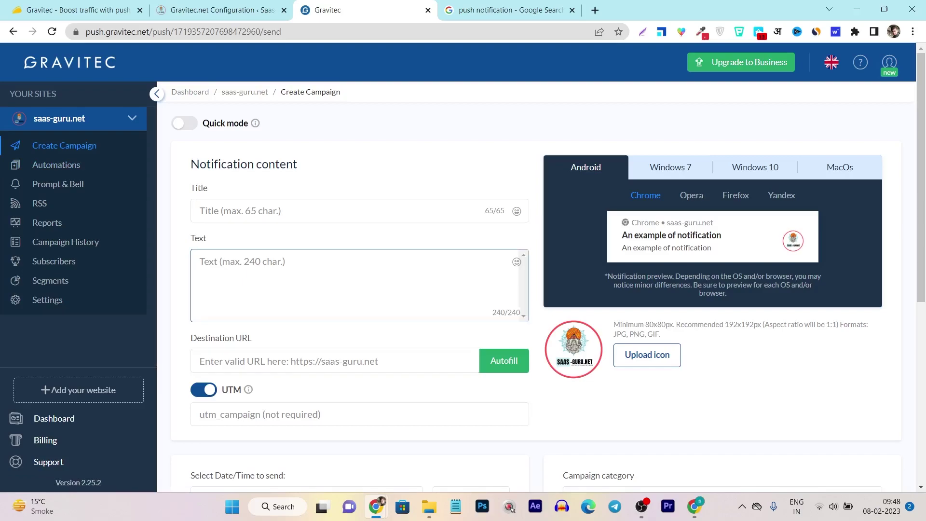
{"action": "left_click", "coordinate": [200, 361]}
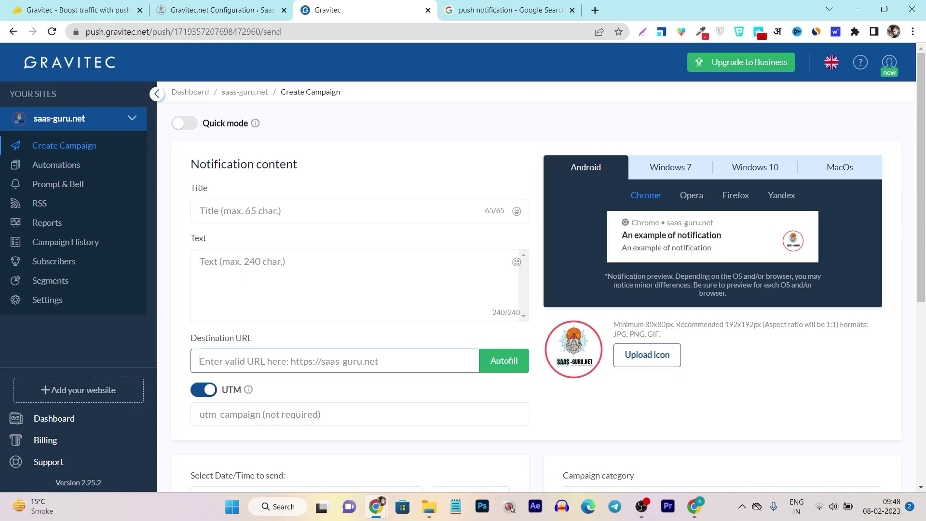
{"action": "scroll", "coordinate": [536, 290], "scroll_direction": "down", "scroll_amount": 7}
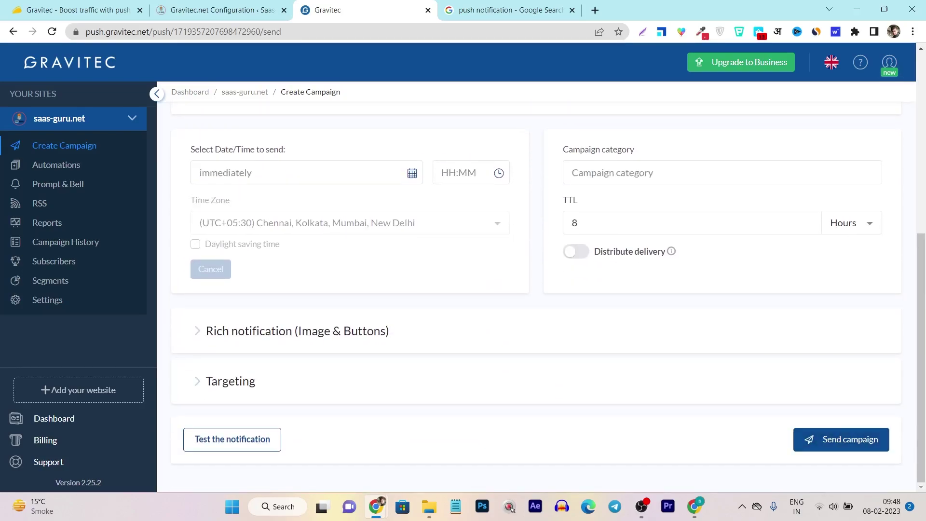
{"action": "scroll", "coordinate": [535, 289], "scroll_direction": "up", "scroll_amount": 5}
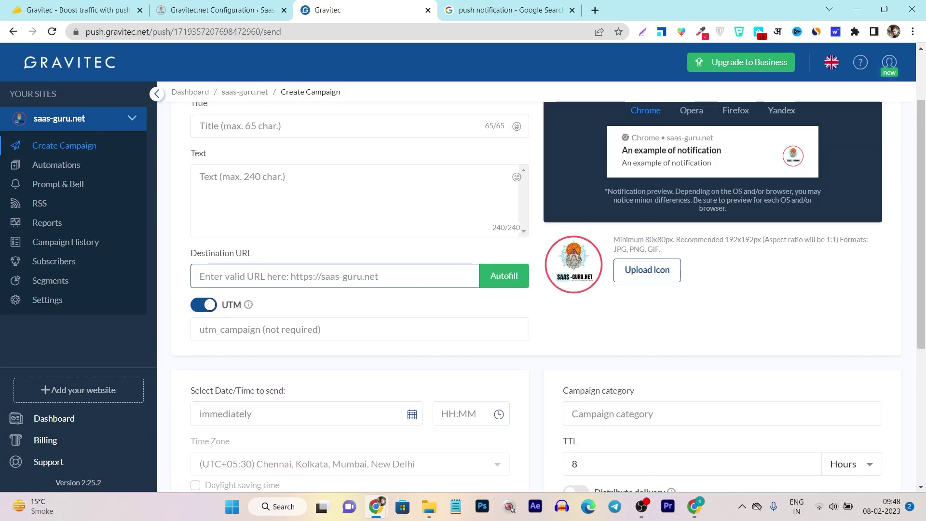
Set the campaign's send date to 9 February 2023.
{"action": "scroll", "coordinate": [359, 289], "scroll_direction": "down", "scroll_amount": 2}
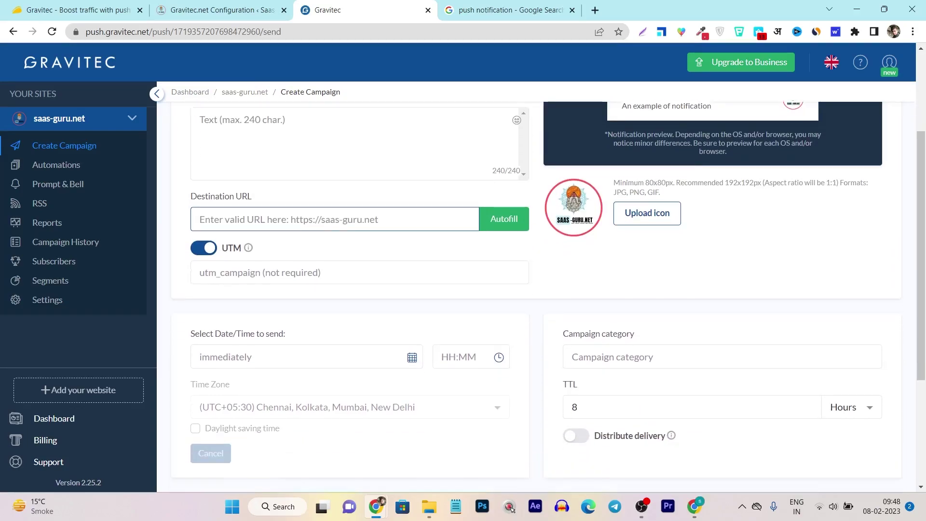
{"action": "left_click", "coordinate": [307, 293]}
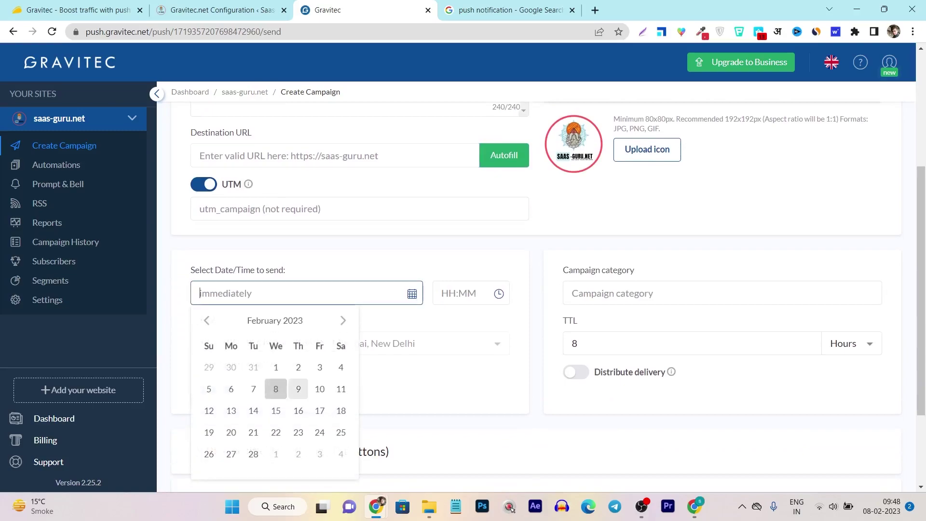
{"action": "left_click", "coordinate": [298, 389]}
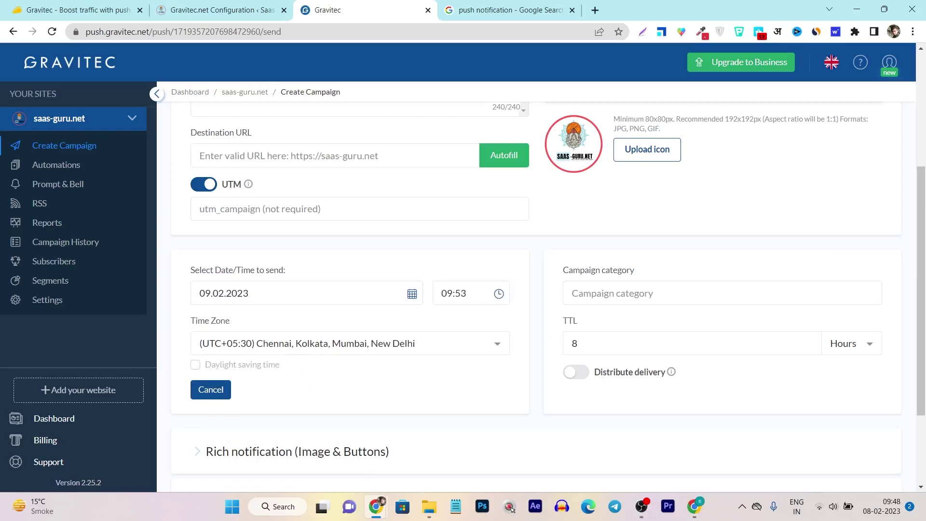
Expand the Rich notification section and enable the first and second buttons for the campaign.
{"action": "scroll", "coordinate": [537, 295], "scroll_direction": "down", "scroll_amount": 3}
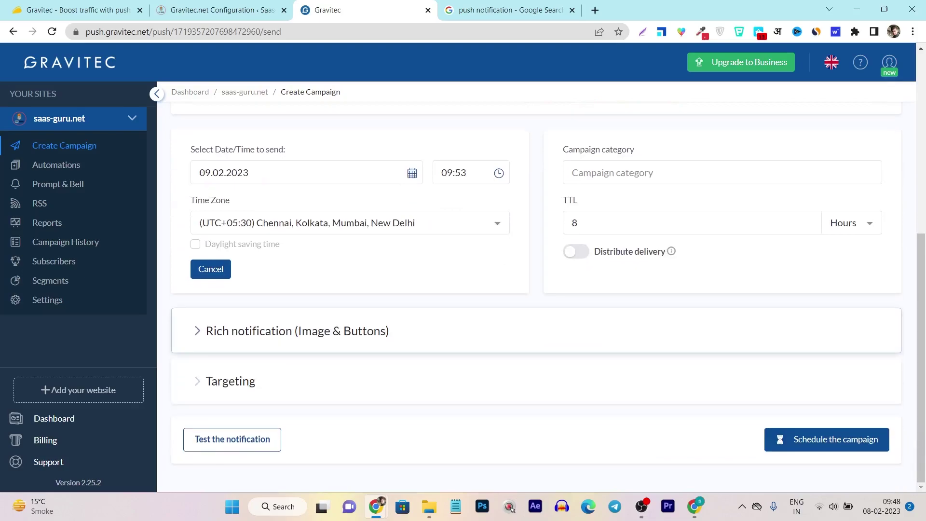
{"action": "left_click", "coordinate": [297, 331]}
{"action": "scroll", "coordinate": [297, 331], "scroll_direction": "down", "scroll_amount": 2}
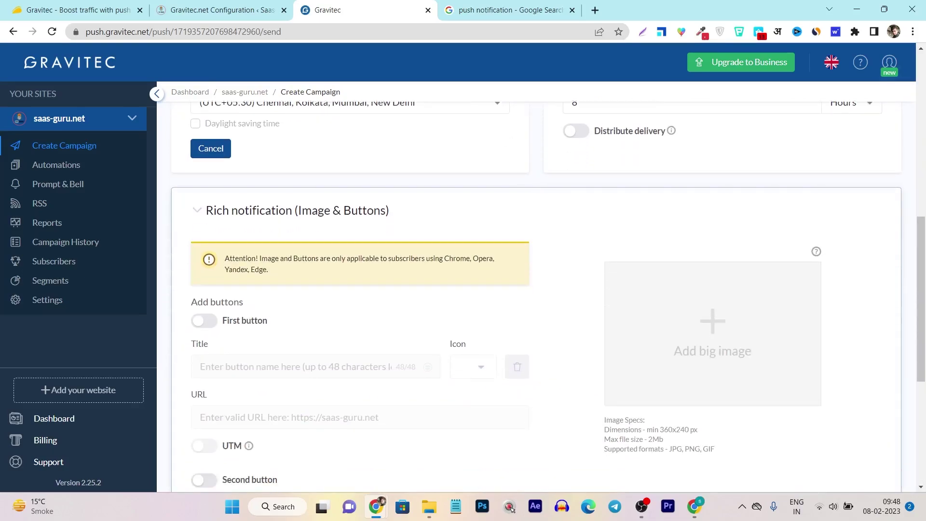
{"action": "left_click", "coordinate": [204, 320]}
{"action": "scroll", "coordinate": [536, 296], "scroll_direction": "down", "scroll_amount": 3}
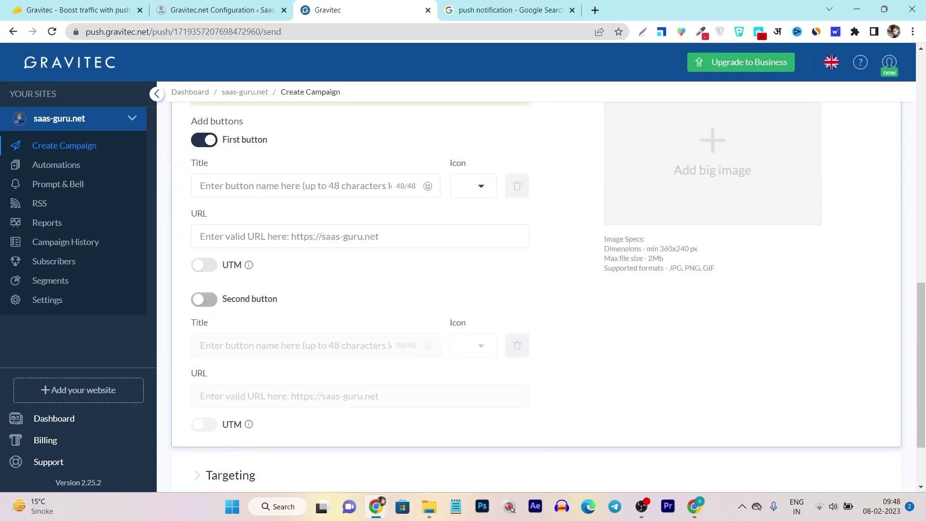
{"action": "left_click", "coordinate": [204, 299]}
{"action": "scroll", "coordinate": [537, 295], "scroll_direction": "up", "scroll_amount": 2}
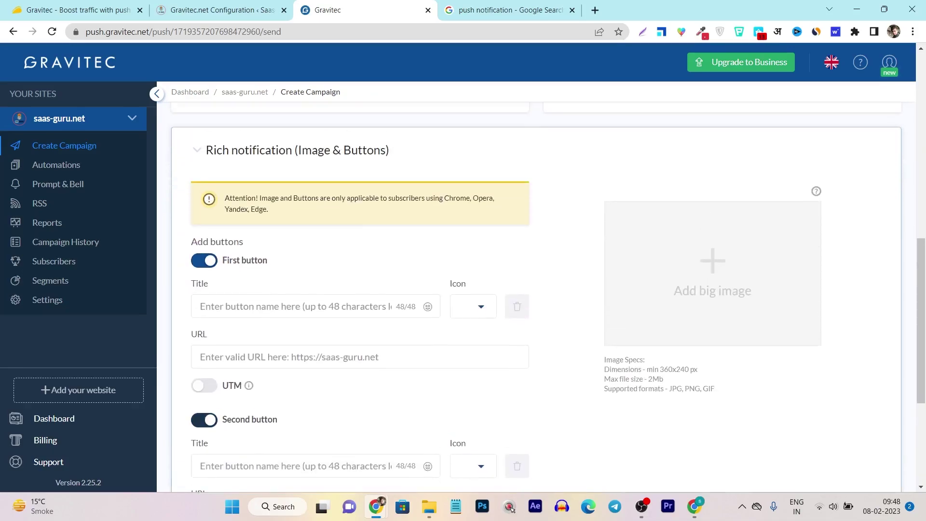
Expand the campaign's Targeting section and examine the subscriber filters by tags and customer data.
{"action": "scroll", "coordinate": [536, 296], "scroll_direction": "down", "scroll_amount": 4}
{"action": "left_click", "coordinate": [231, 381]}
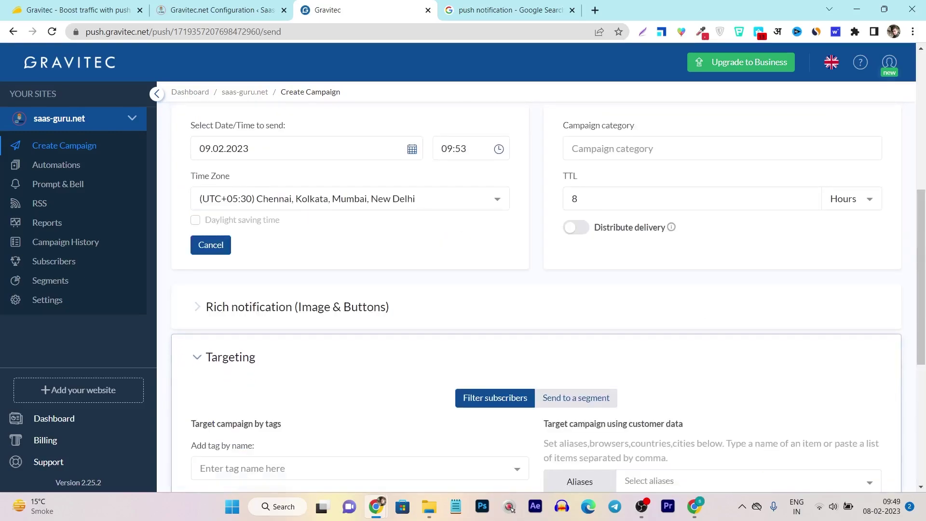
{"action": "scroll", "coordinate": [309, 352], "scroll_direction": "down", "scroll_amount": 2}
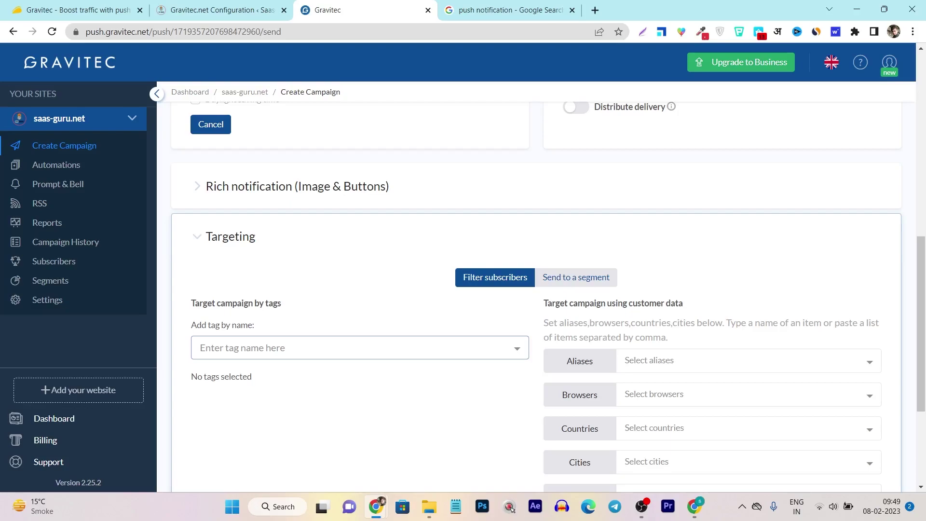
{"action": "scroll", "coordinate": [547, 296], "scroll_direction": "down", "scroll_amount": 3}
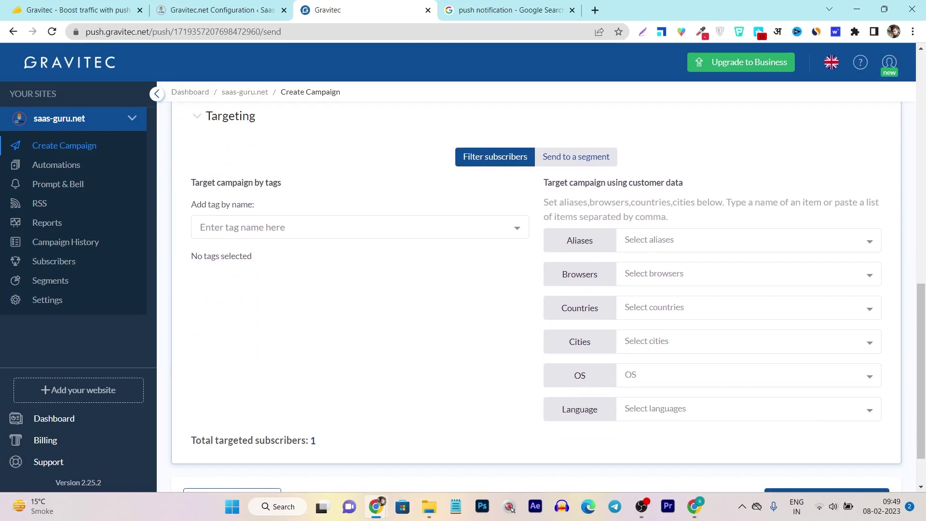
Open the Automations overview for saas-guru.net and examine the available automation types from RSS to Push through Welcome Message.
{"action": "scroll", "coordinate": [547, 289], "scroll_direction": "down", "scroll_amount": 2}
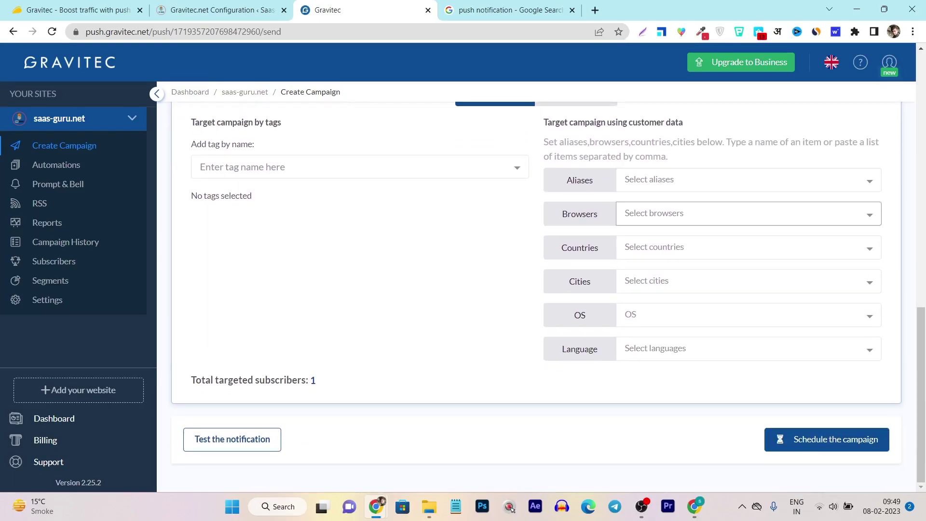
{"action": "scroll", "coordinate": [547, 299], "scroll_direction": "up", "scroll_amount": 12}
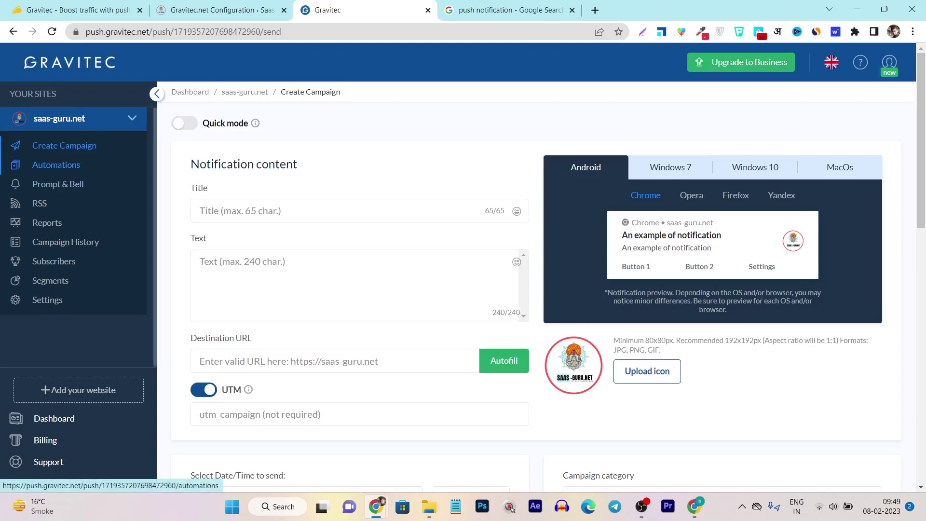
{"action": "left_click", "coordinate": [56, 165]}
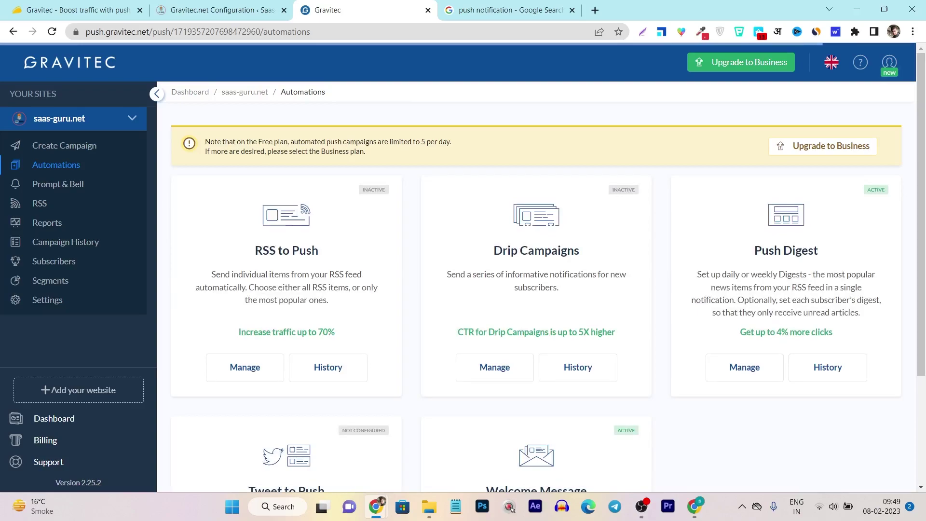
{"action": "scroll", "coordinate": [549, 297], "scroll_direction": "down", "scroll_amount": 3}
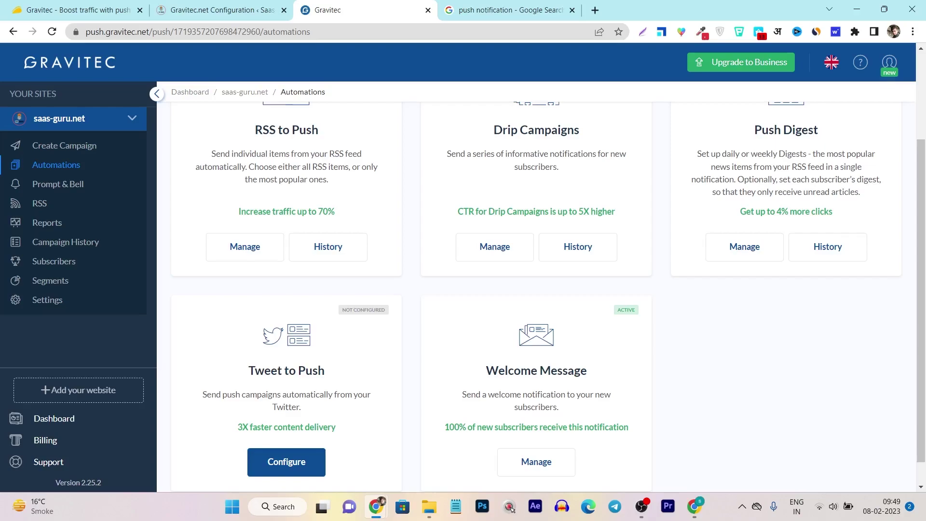
{"action": "scroll", "coordinate": [536, 290], "scroll_direction": "up", "scroll_amount": 3}
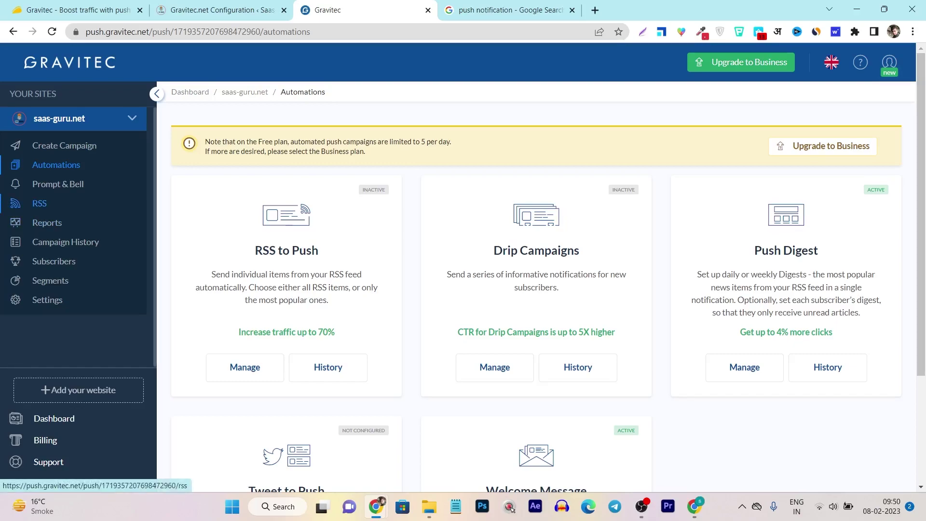
Examine the monthly campaign performance report for saas-guru.net and open the Campaign History.
{"action": "left_click", "coordinate": [47, 222]}
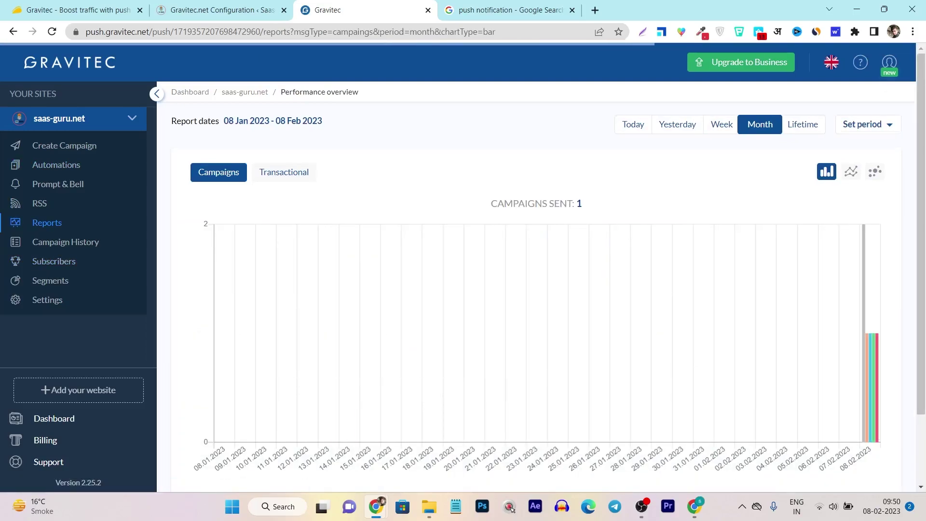
{"action": "scroll", "coordinate": [411, 357], "scroll_direction": "down", "scroll_amount": 2}
{"action": "scroll", "coordinate": [411, 357], "scroll_direction": "up", "scroll_amount": 2}
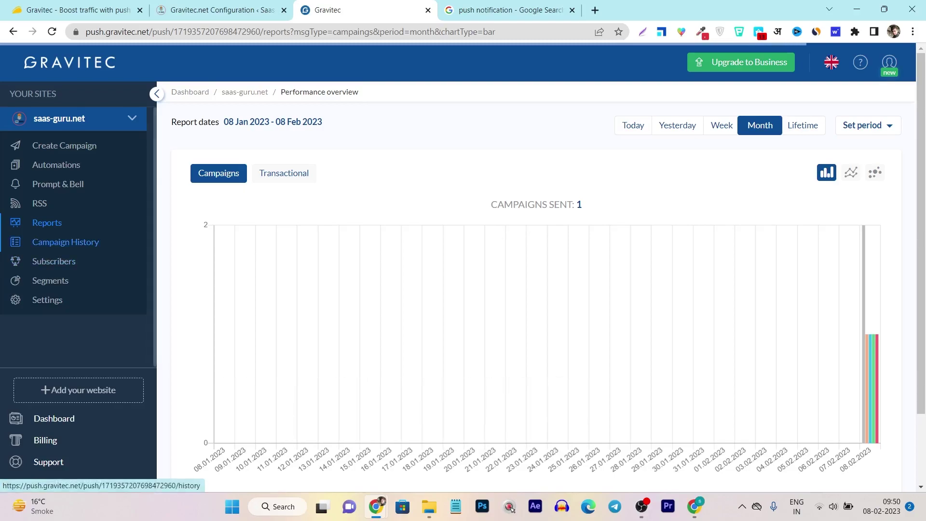
{"action": "left_click", "coordinate": [66, 242]}
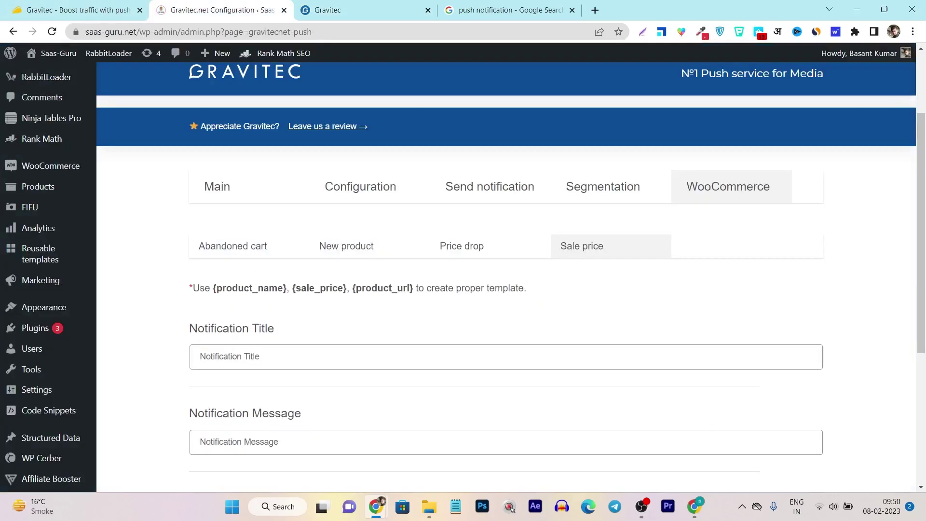
Visit the live saas-guru.net homepage from the WordPress admin and open the Gravitec bell's Push History.
{"action": "left_click", "coordinate": [222, 10]}
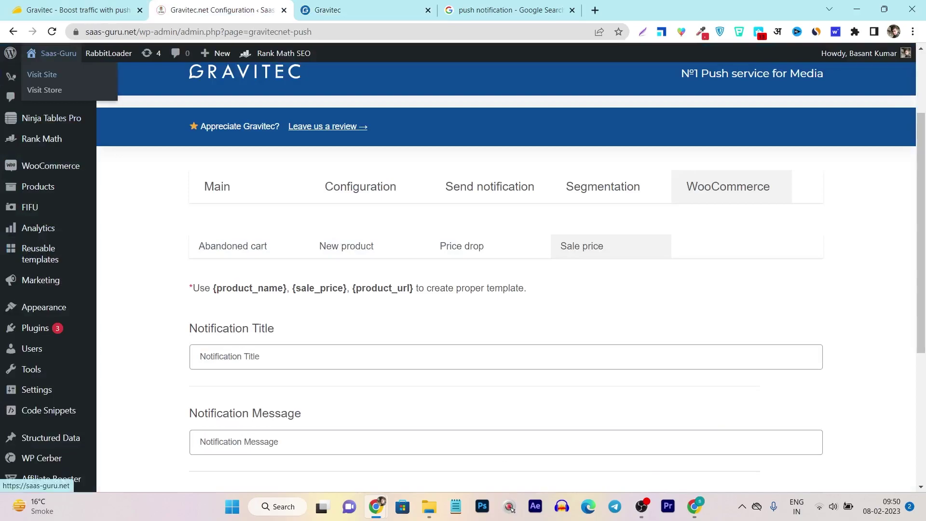
{"action": "left_click", "coordinate": [43, 74]}
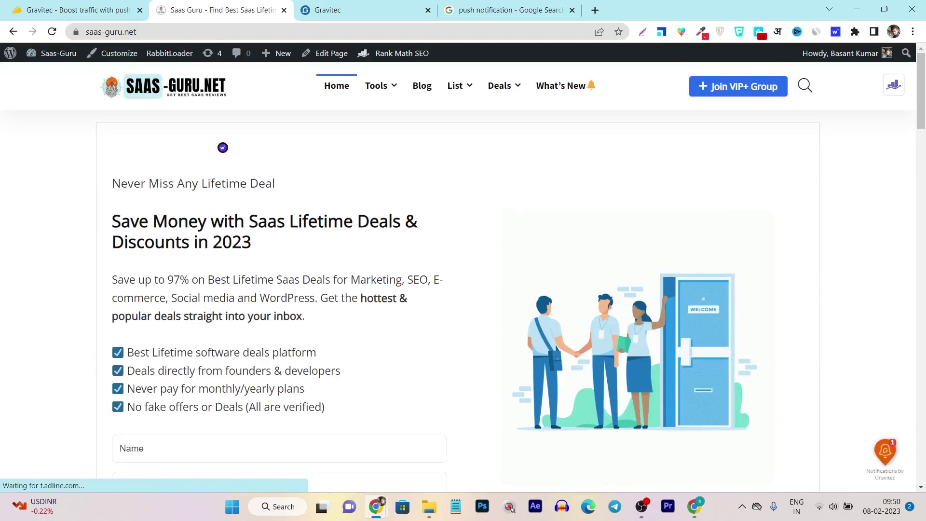
{"action": "left_click", "coordinate": [885, 451]}
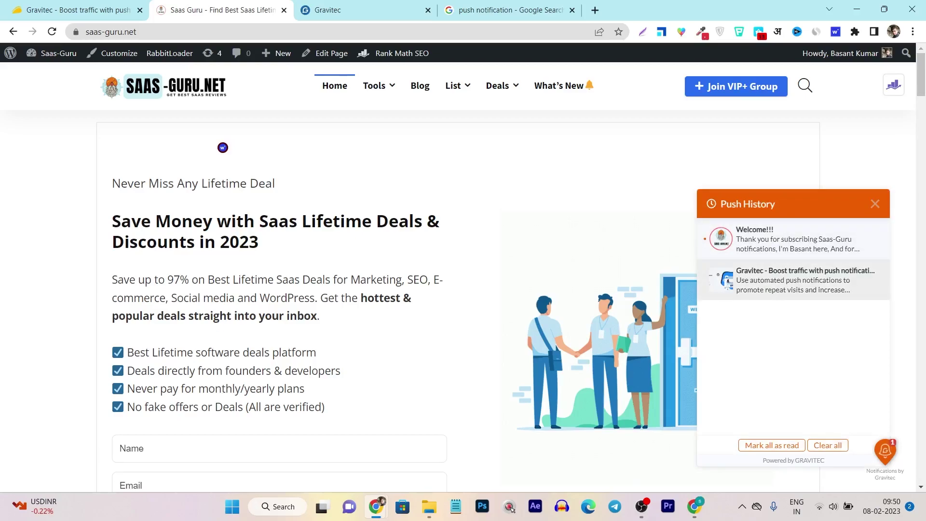
Open the Gravitec notification from the site's Push History and close the AppSumo page it leads to.
{"action": "left_click", "coordinate": [360, 11]}
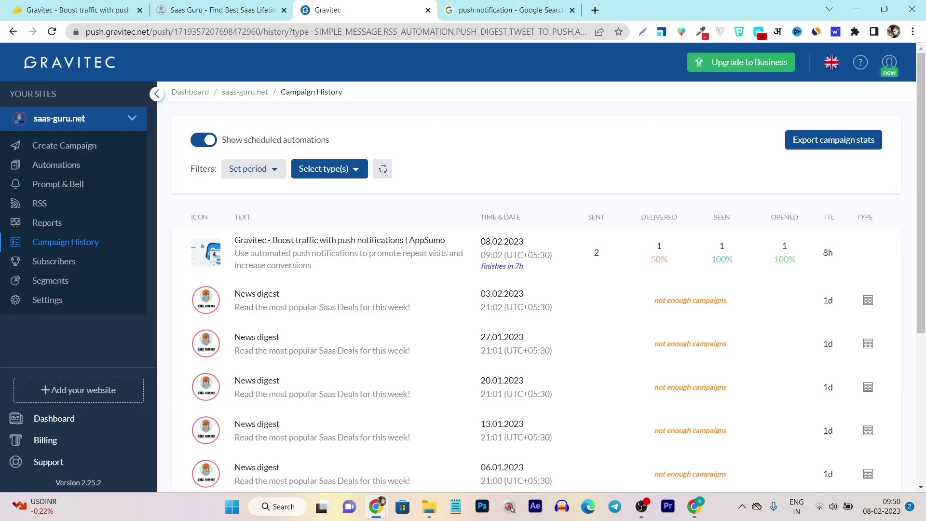
{"action": "left_click", "coordinate": [82, 10]}
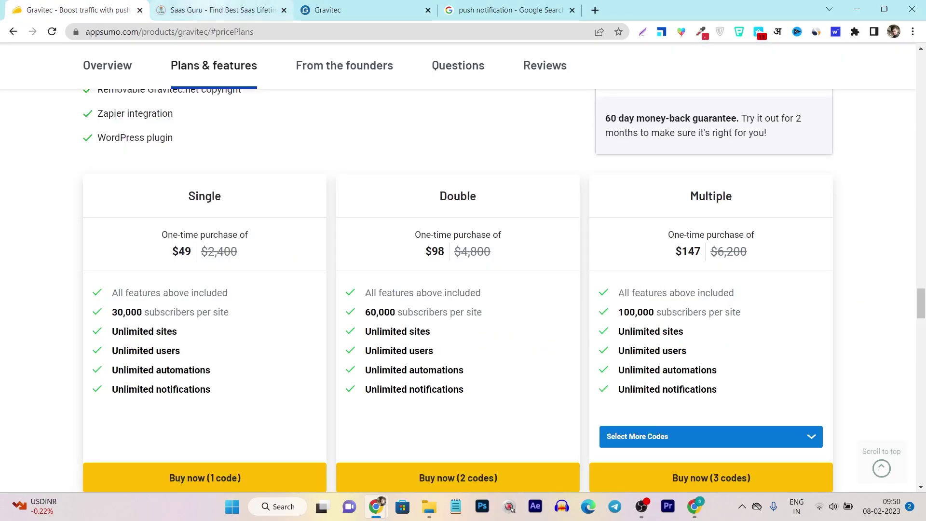
{"action": "left_click", "coordinate": [229, 10]}
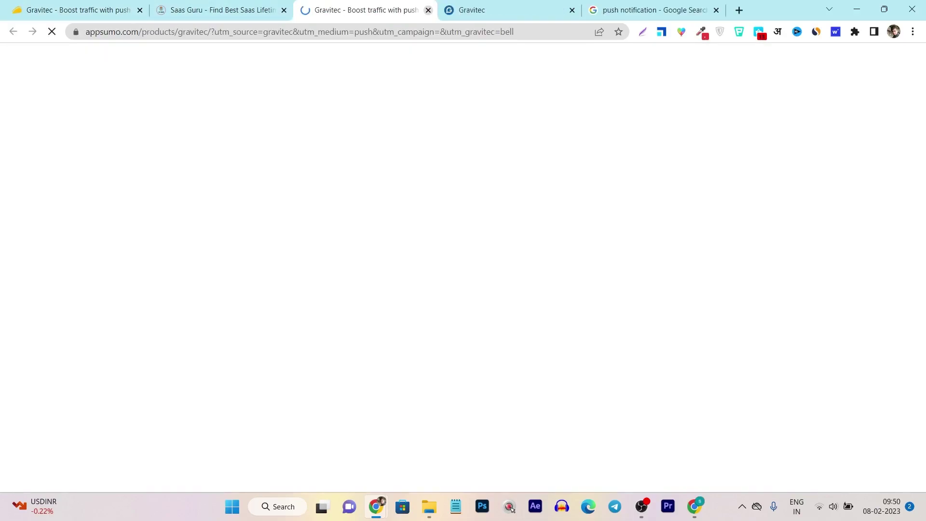
{"action": "key", "text": "ctrl+w"}
Return to Gravitec's Campaign History, examine the list of sent campaigns, and open the Subscribers report.
{"action": "left_click", "coordinate": [502, 10]}
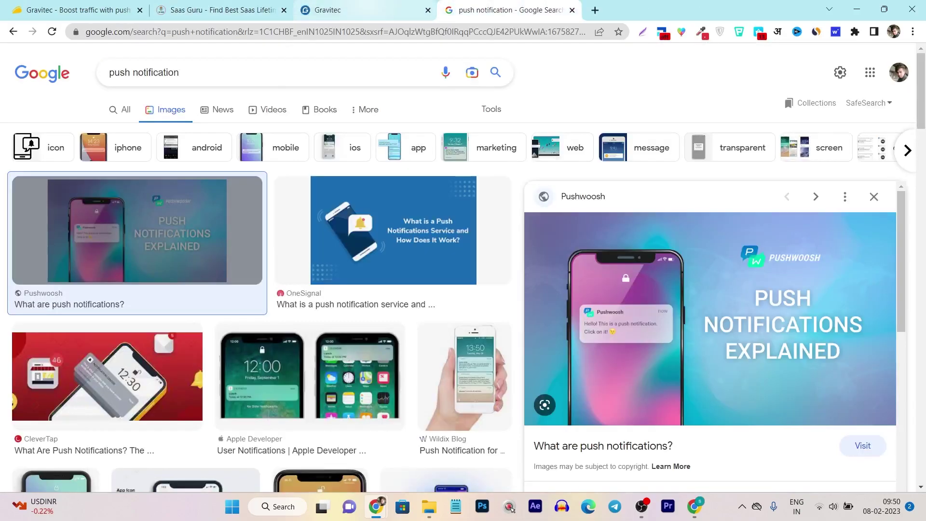
{"action": "left_click", "coordinate": [368, 10]}
{"action": "scroll", "coordinate": [415, 267], "scroll_direction": "down", "scroll_amount": 1}
{"action": "scroll", "coordinate": [531, 289], "scroll_direction": "down", "scroll_amount": 4}
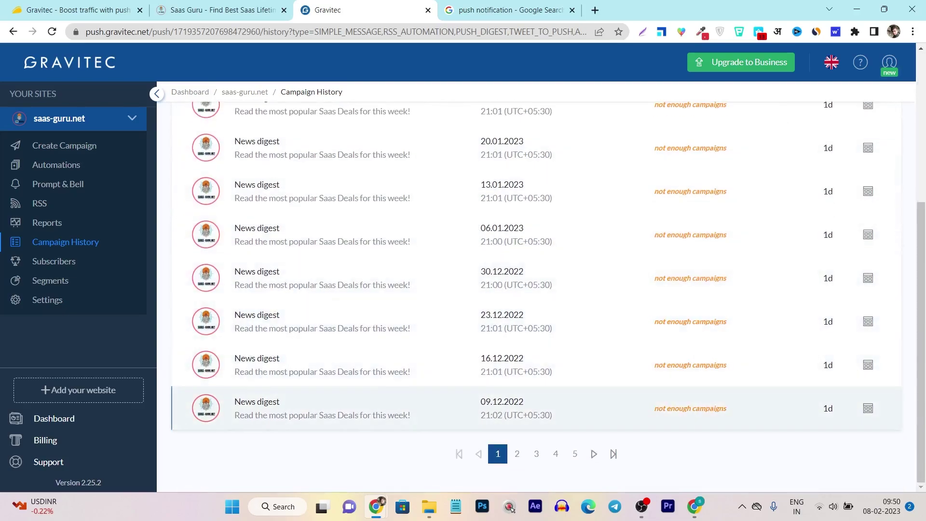
{"action": "scroll", "coordinate": [531, 270], "scroll_direction": "up", "scroll_amount": 3}
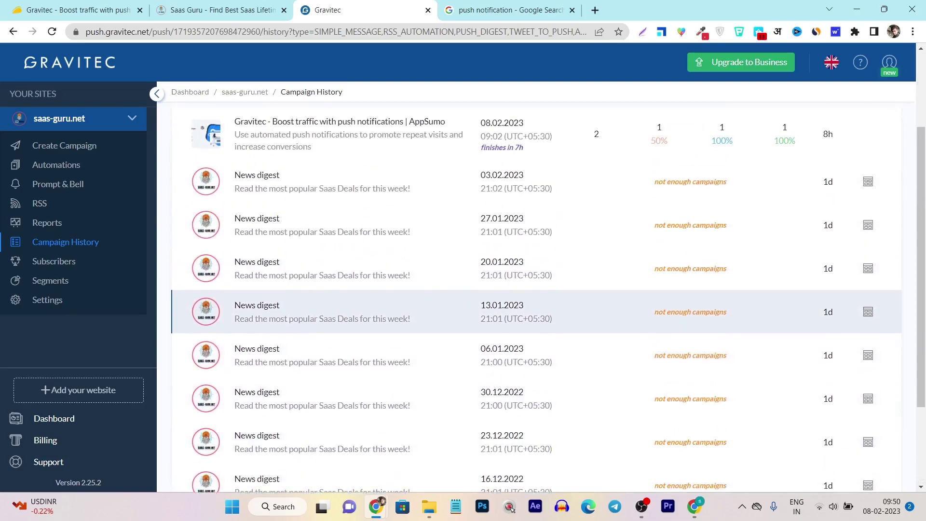
{"action": "left_click", "coordinate": [53, 260]}
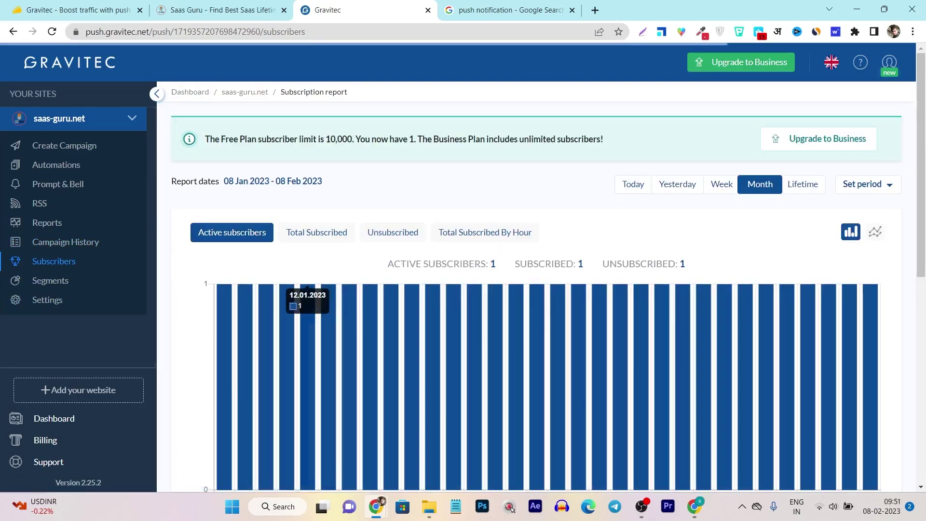
Switch to the AppSumo page for Gravitec and review the lifetime deal's plan features, product overview and purchase options.
{"action": "left_click", "coordinate": [77, 9]}
{"action": "scroll", "coordinate": [329, 422], "scroll_direction": "up", "scroll_amount": 15}
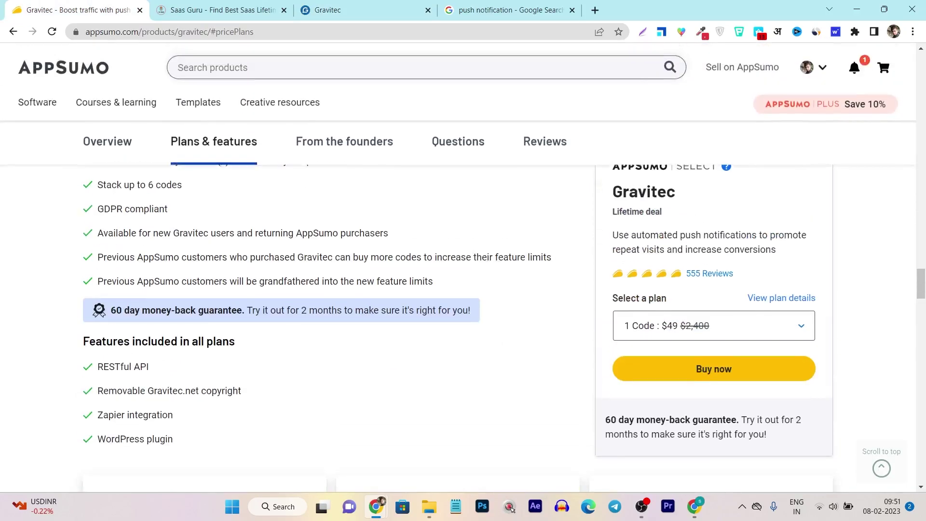
{"action": "scroll", "coordinate": [330, 423], "scroll_direction": "up", "scroll_amount": 15}
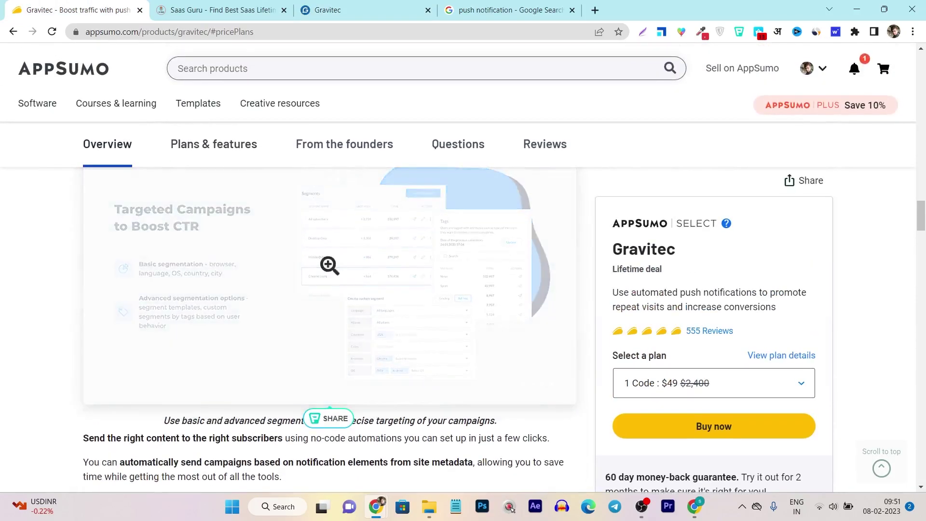
{"action": "scroll", "coordinate": [559, 262], "scroll_direction": "up", "scroll_amount": 15}
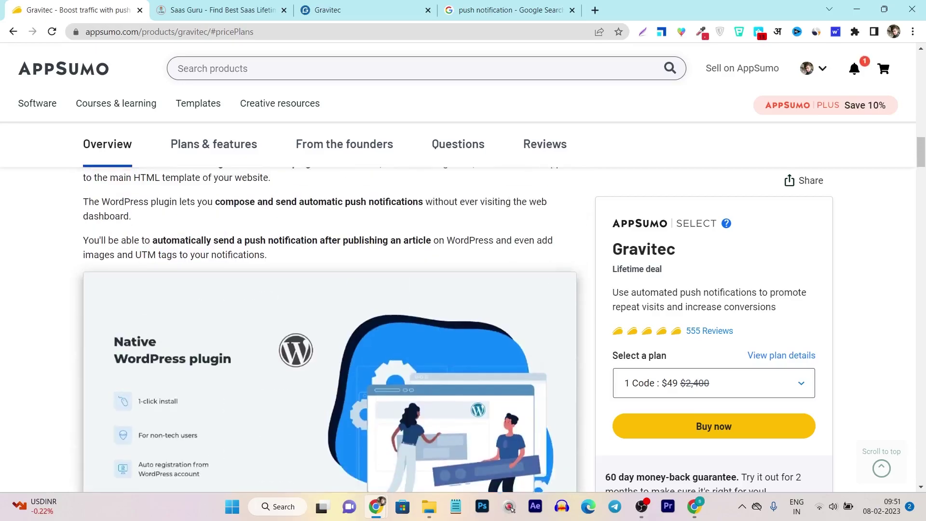
{"action": "scroll", "coordinate": [559, 261], "scroll_direction": "up", "scroll_amount": 5}
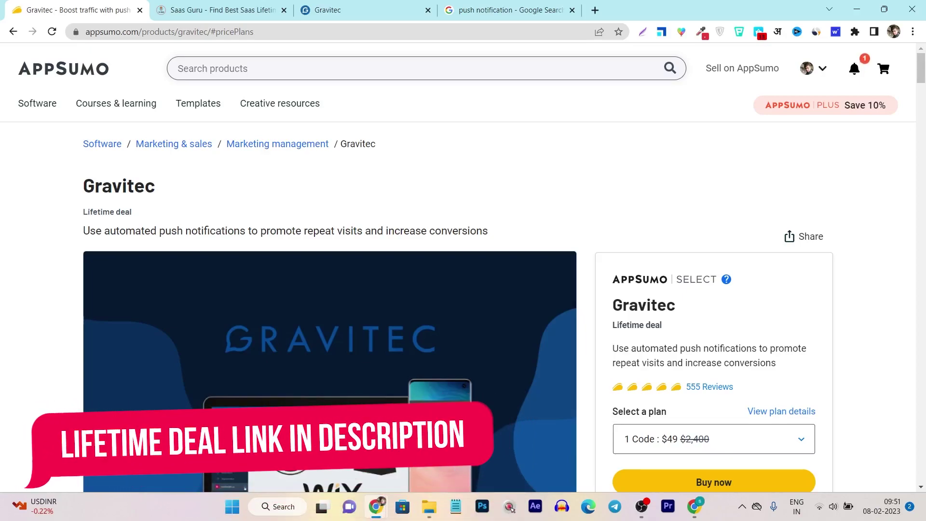
{"action": "scroll", "coordinate": [559, 329], "scroll_direction": "down", "scroll_amount": 3}
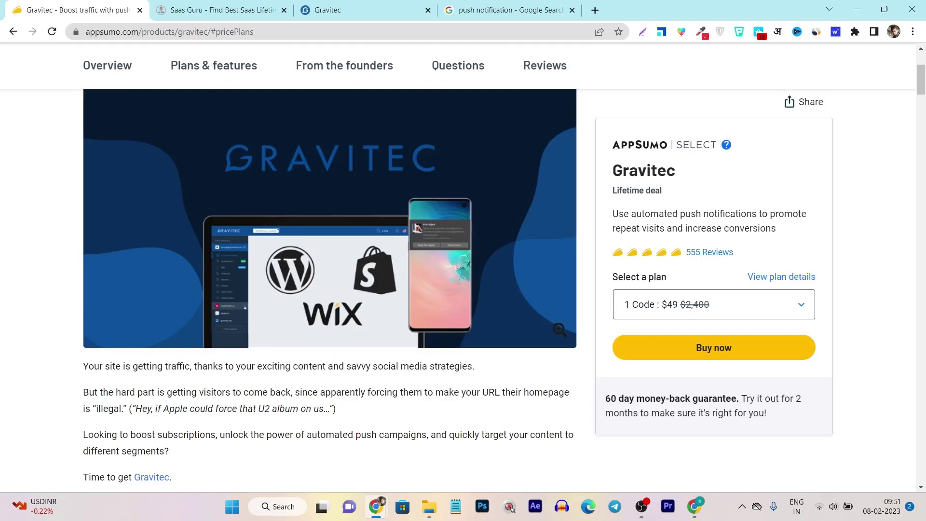
{"action": "scroll", "coordinate": [559, 330], "scroll_direction": "down", "scroll_amount": 4}
{"action": "scroll", "coordinate": [559, 330], "scroll_direction": "up", "scroll_amount": 10}
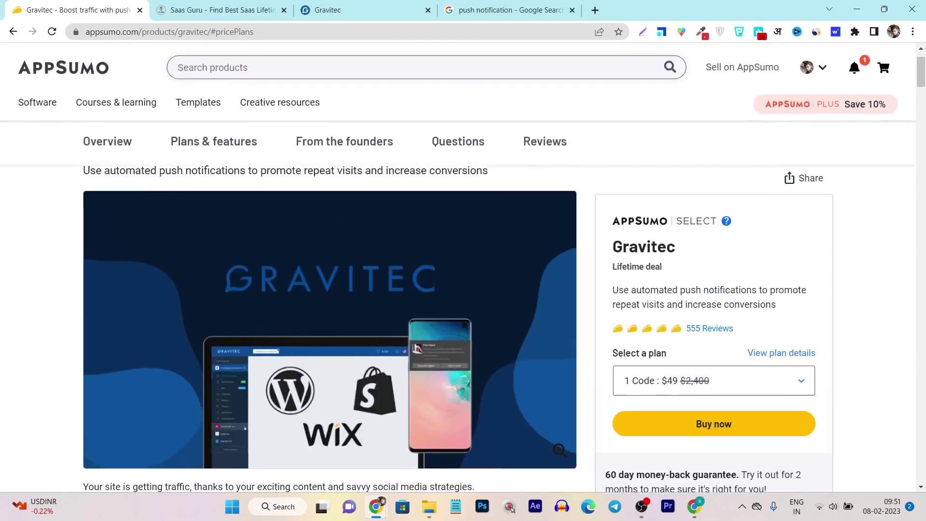